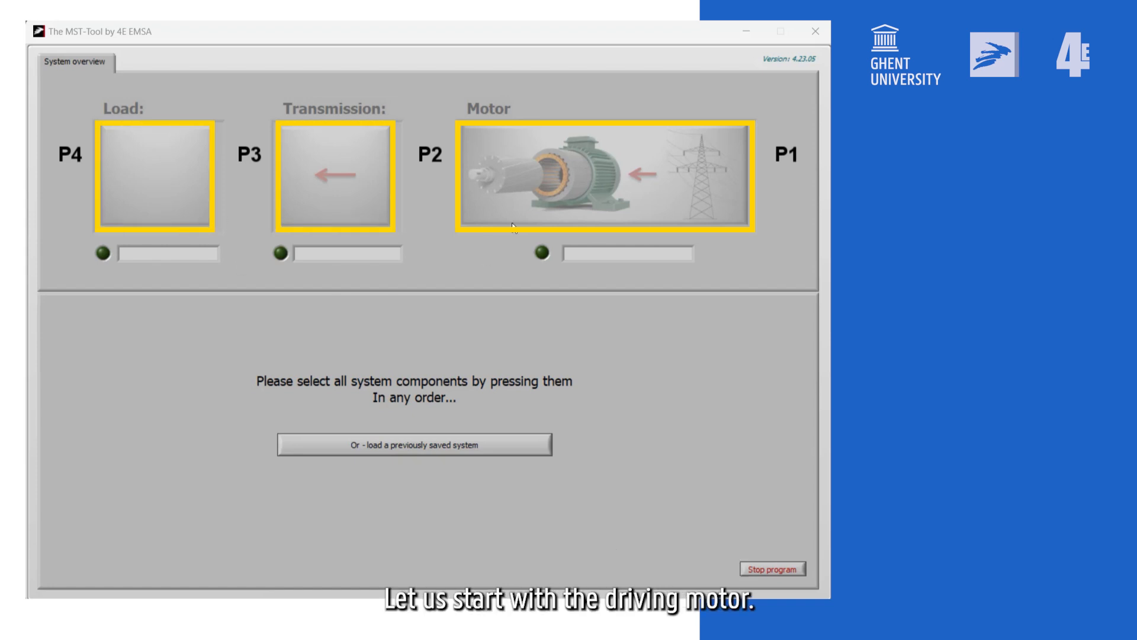
- Define the motor as an 18,5 kW, 4-pole, IE1 IEC standard asynchronous motor with a direct on-line connection
{"action": "left_click", "coordinate": [569, 200]}
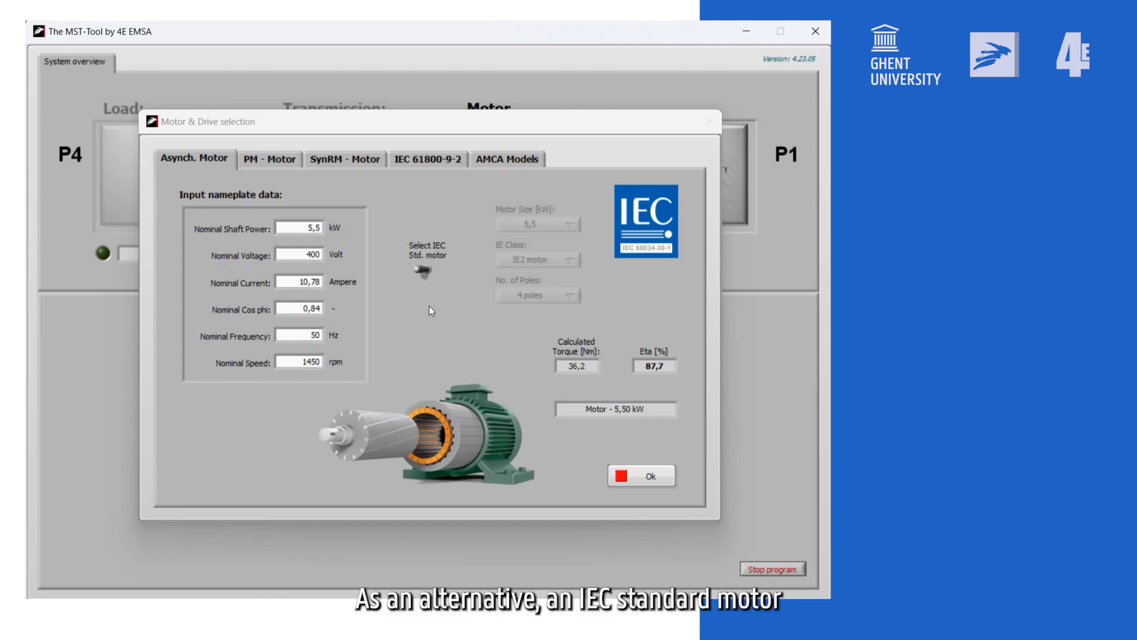
{"action": "left_click", "coordinate": [422, 272]}
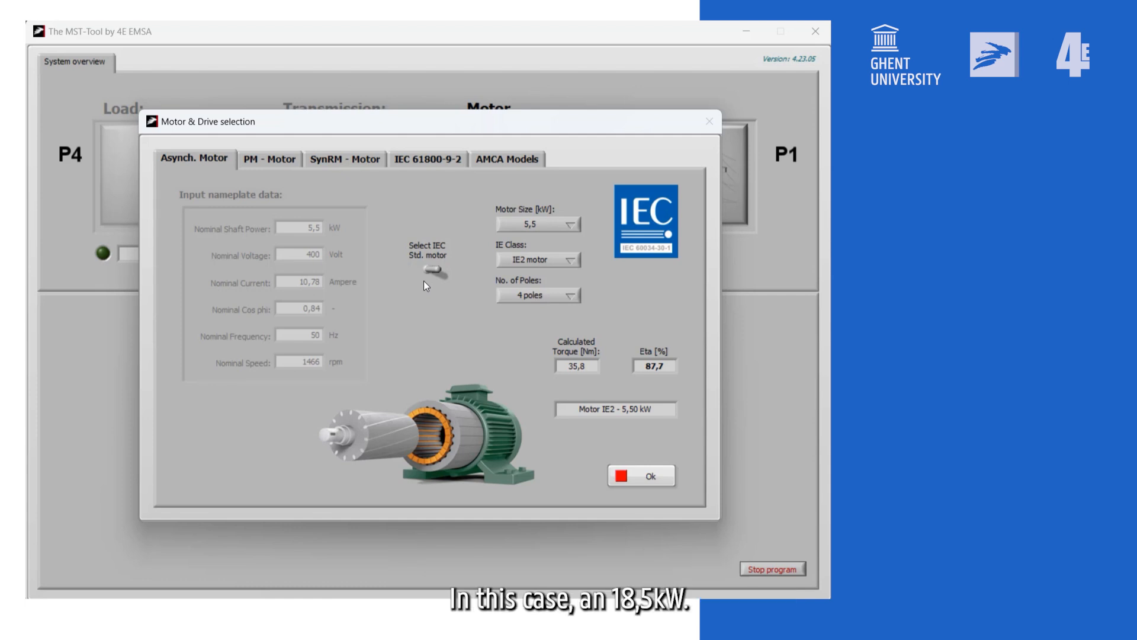
{"action": "left_click", "coordinate": [549, 225]}
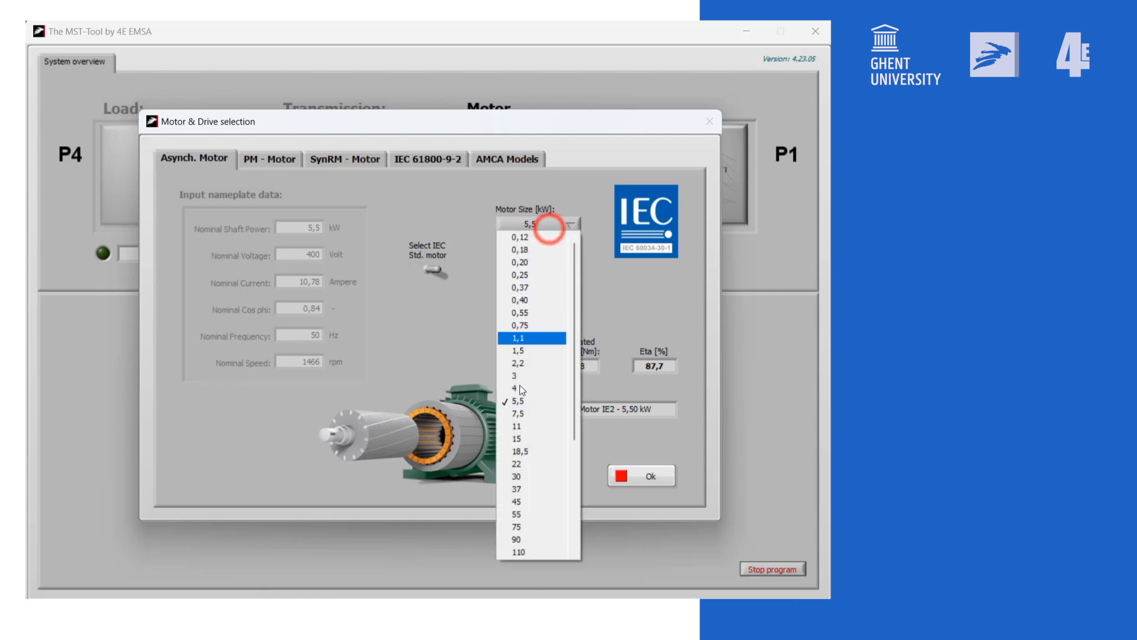
{"action": "left_click", "coordinate": [520, 453]}
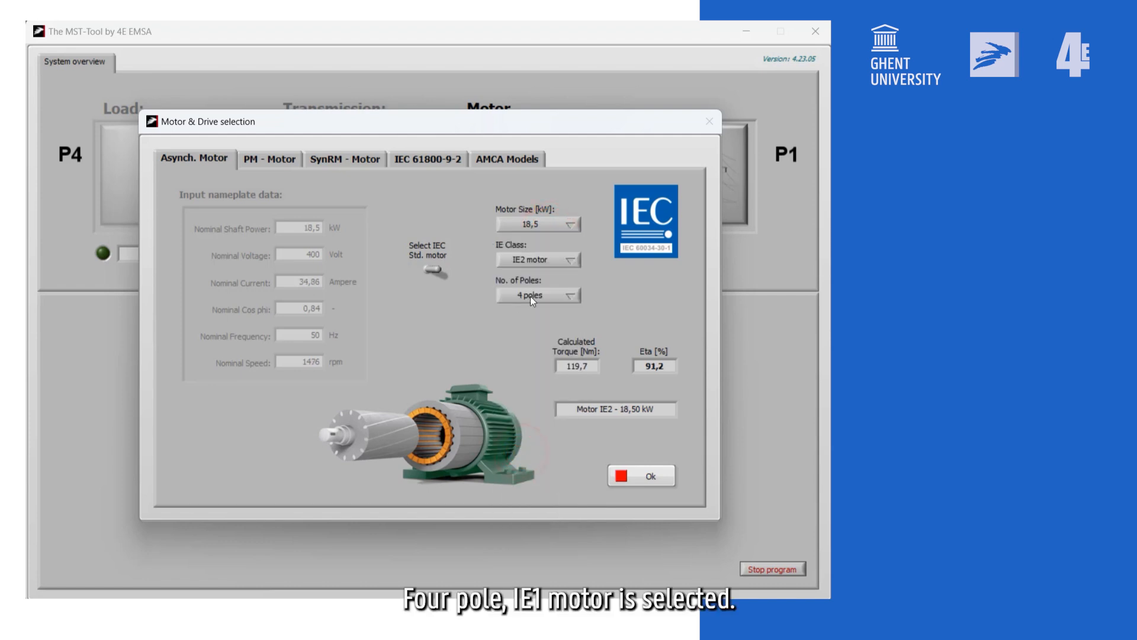
{"action": "left_click", "coordinate": [528, 261]}
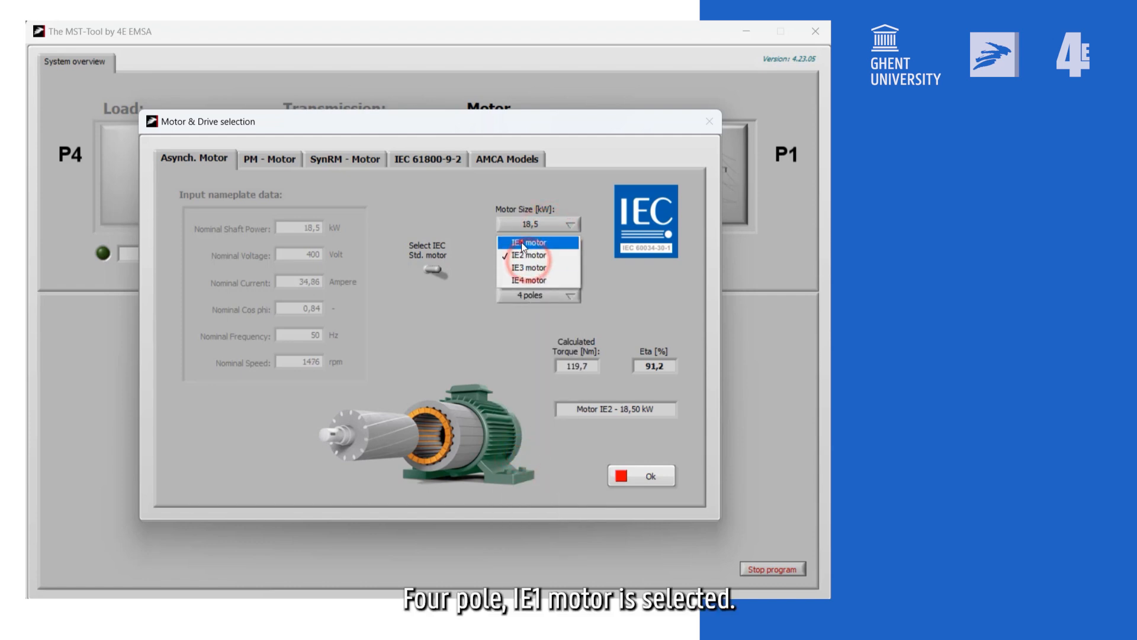
{"action": "left_click", "coordinate": [524, 241]}
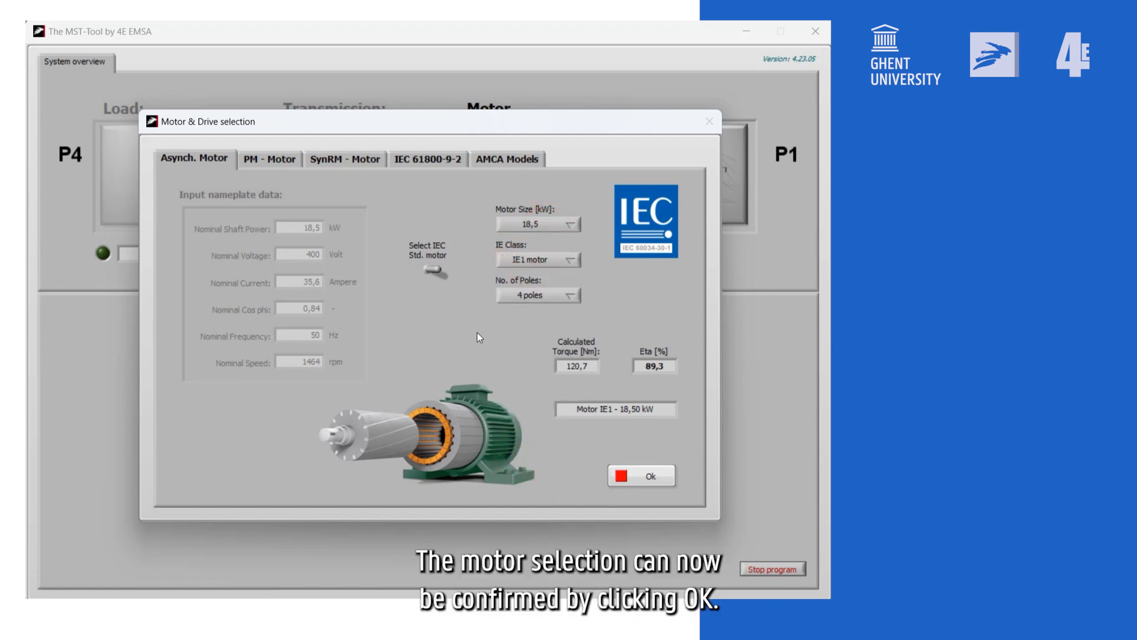
{"action": "left_click", "coordinate": [650, 476]}
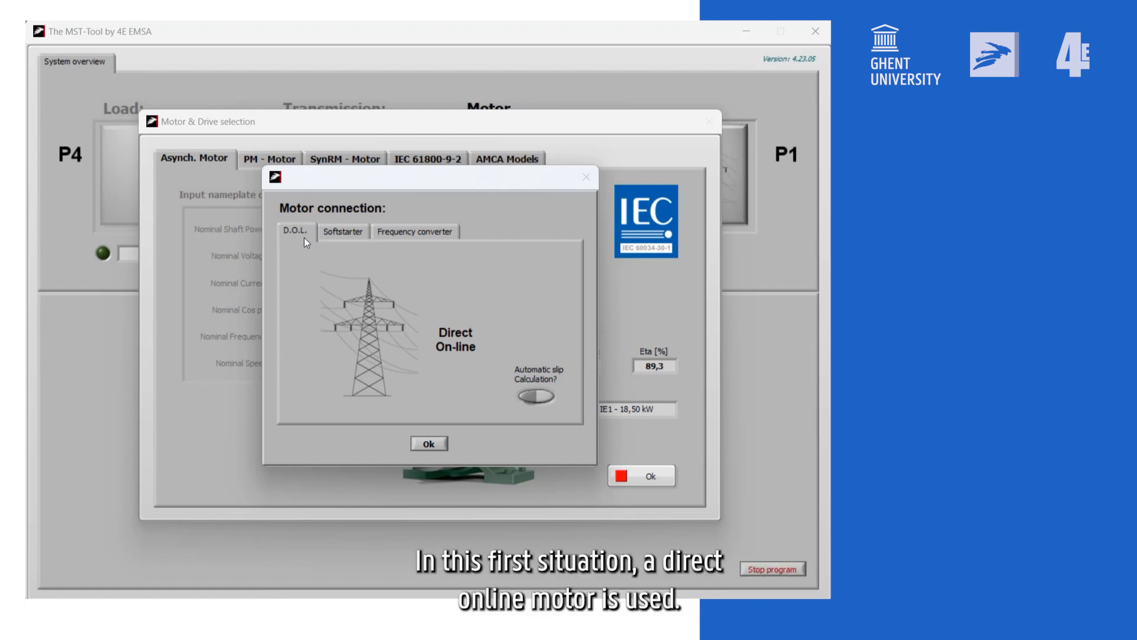
{"action": "left_click", "coordinate": [426, 444]}
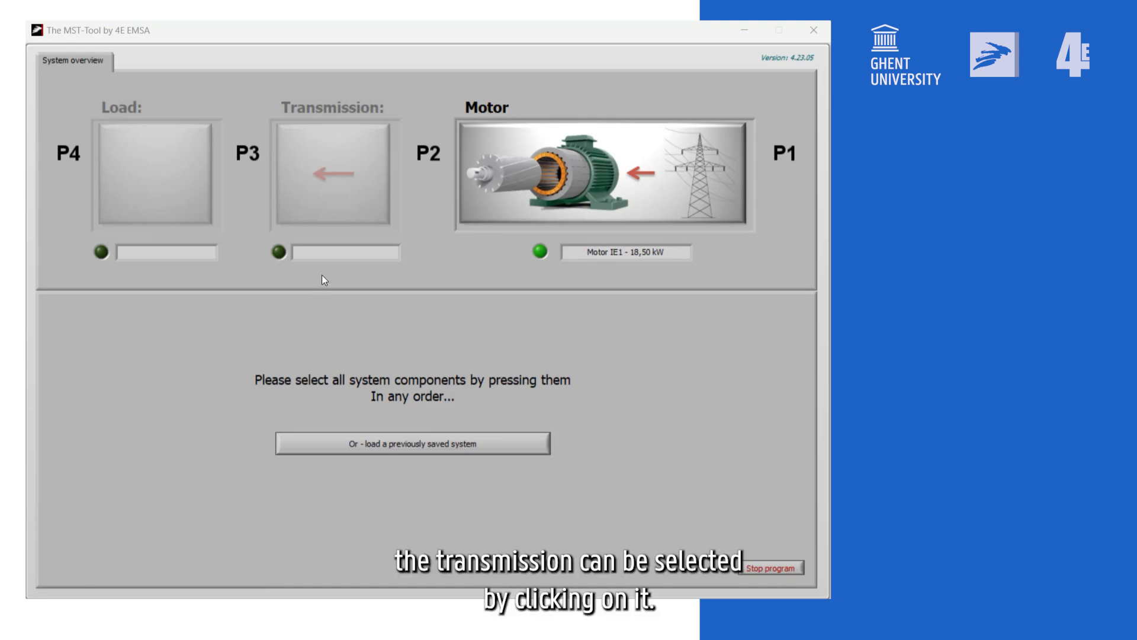
- Choose a belt transmission with a narrow V belt, variant SPB, and a belt ratio of 1,5
{"action": "left_click", "coordinate": [339, 209]}
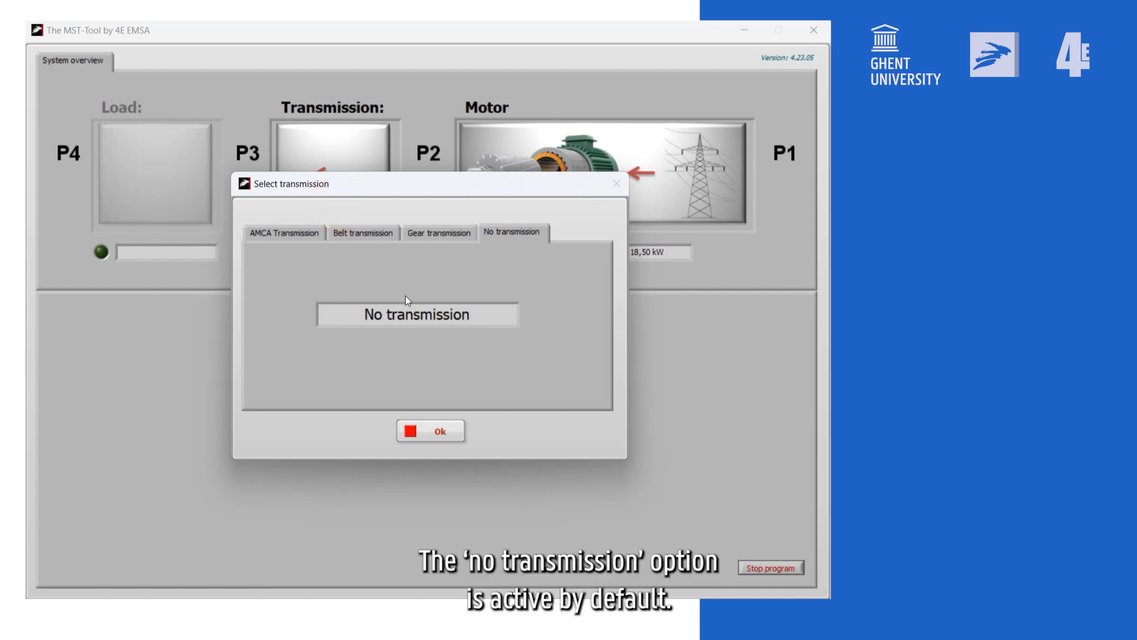
{"action": "left_click", "coordinate": [355, 236]}
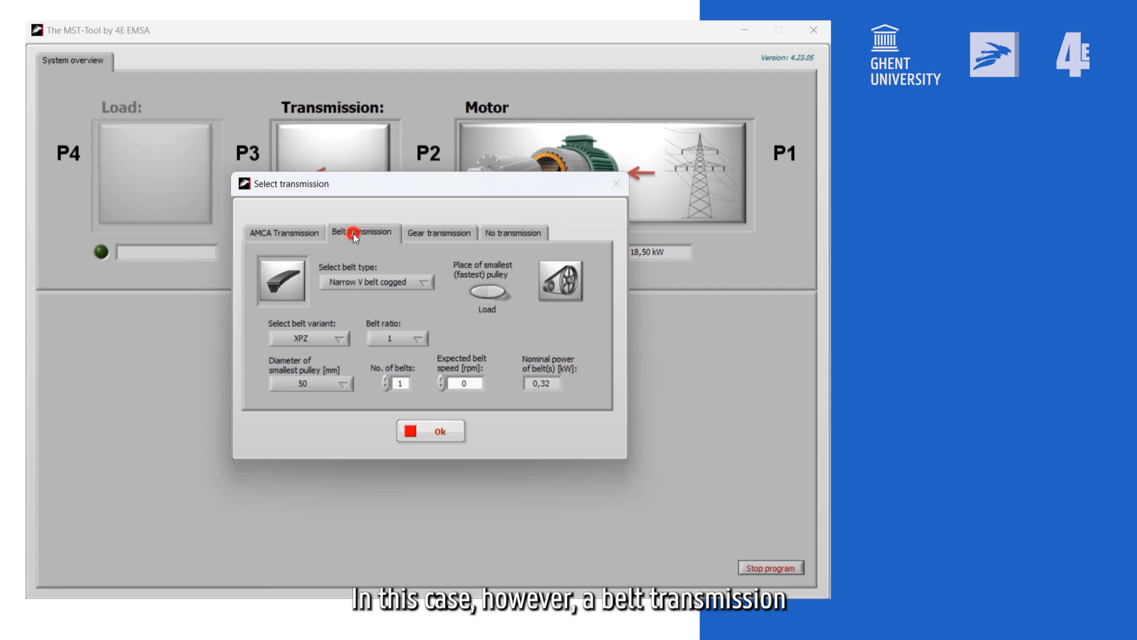
{"action": "left_click", "coordinate": [368, 285]}
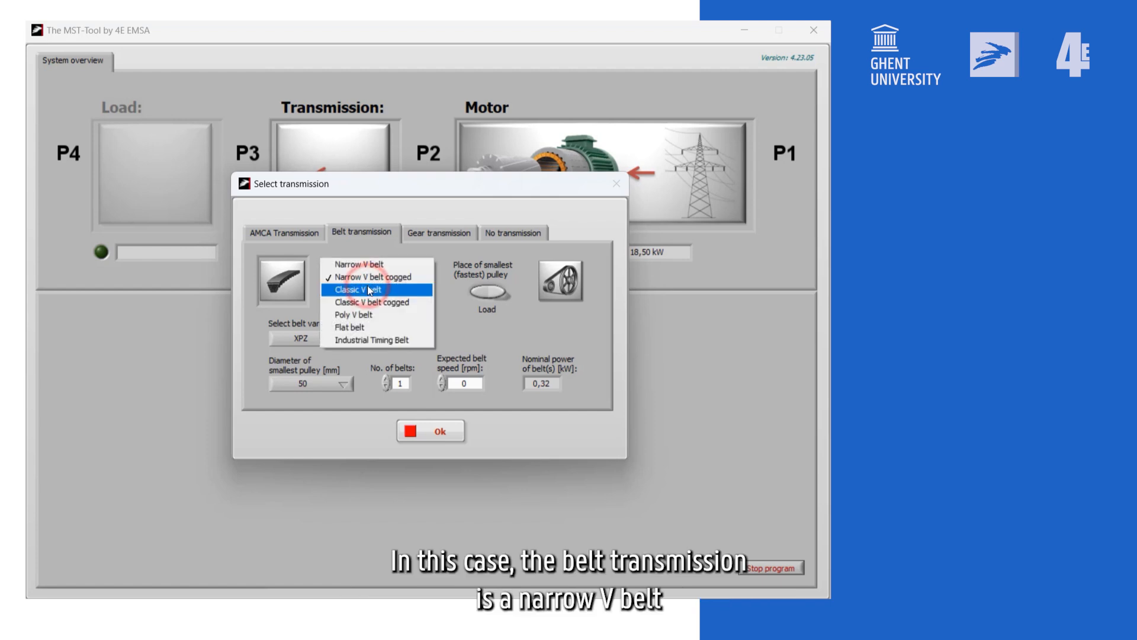
{"action": "left_click", "coordinate": [368, 267]}
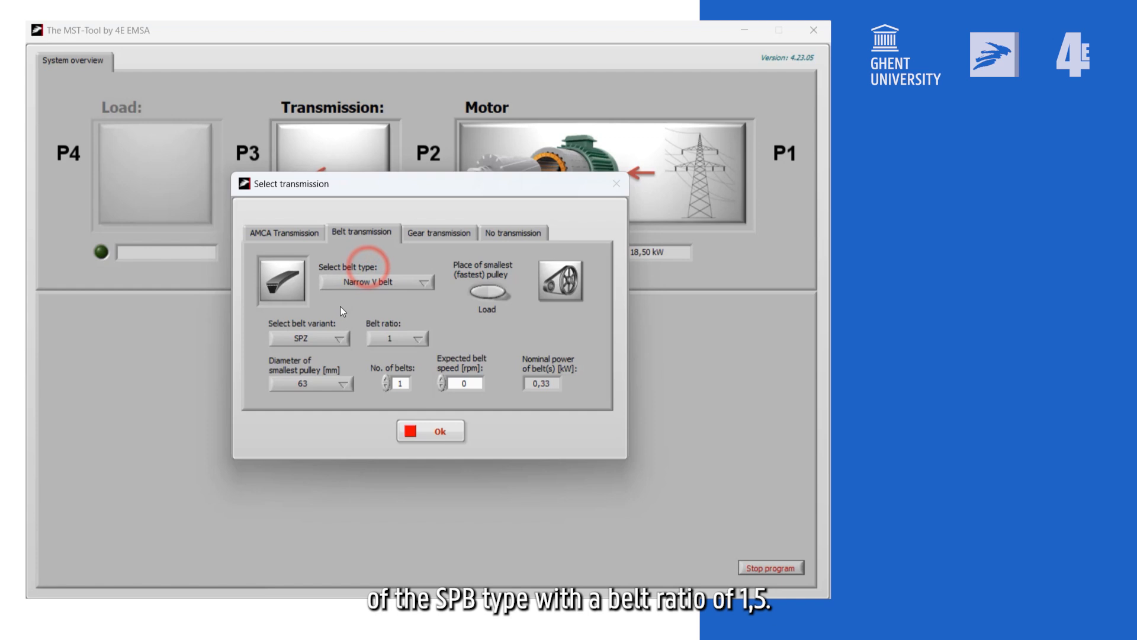
{"action": "left_click", "coordinate": [321, 338]}
{"action": "left_click", "coordinate": [309, 363]}
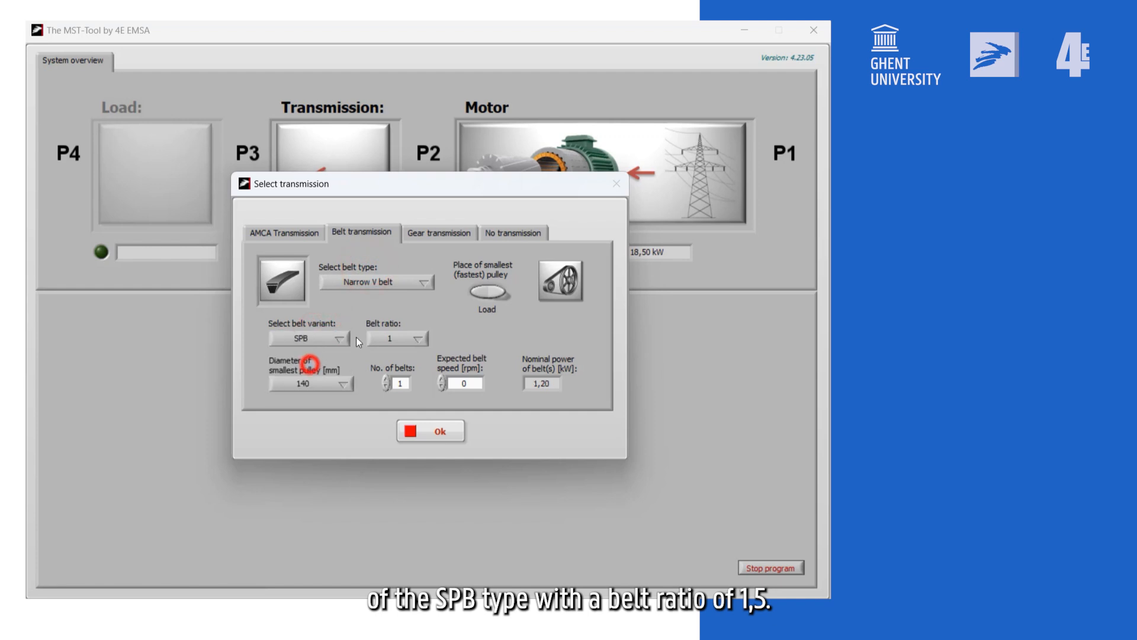
{"action": "left_click", "coordinate": [393, 339]}
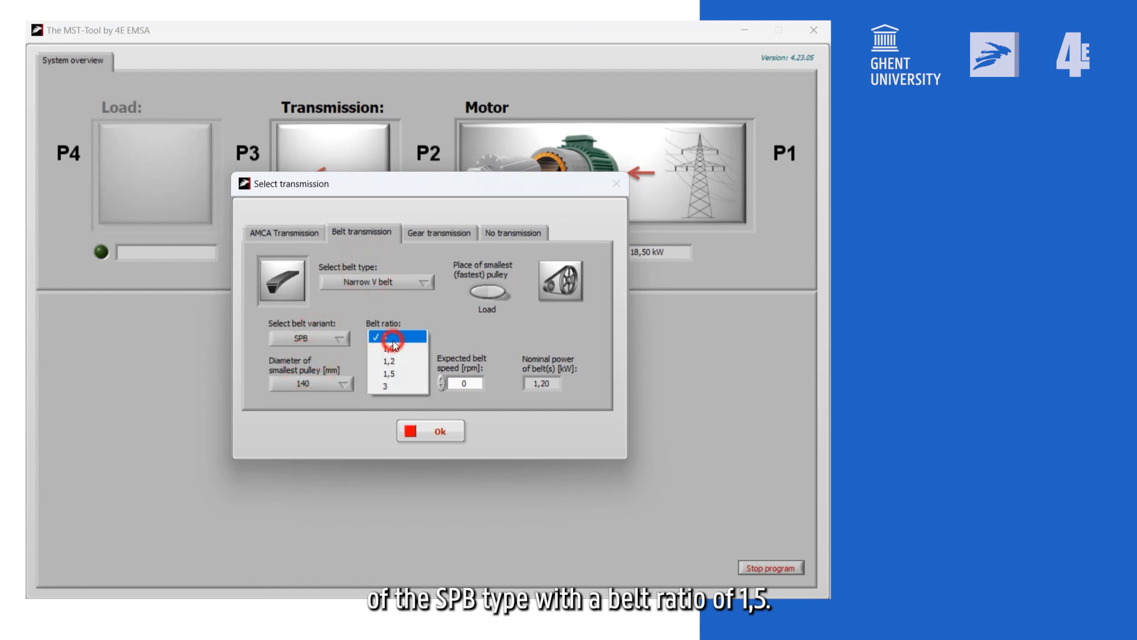
{"action": "left_click", "coordinate": [399, 374]}
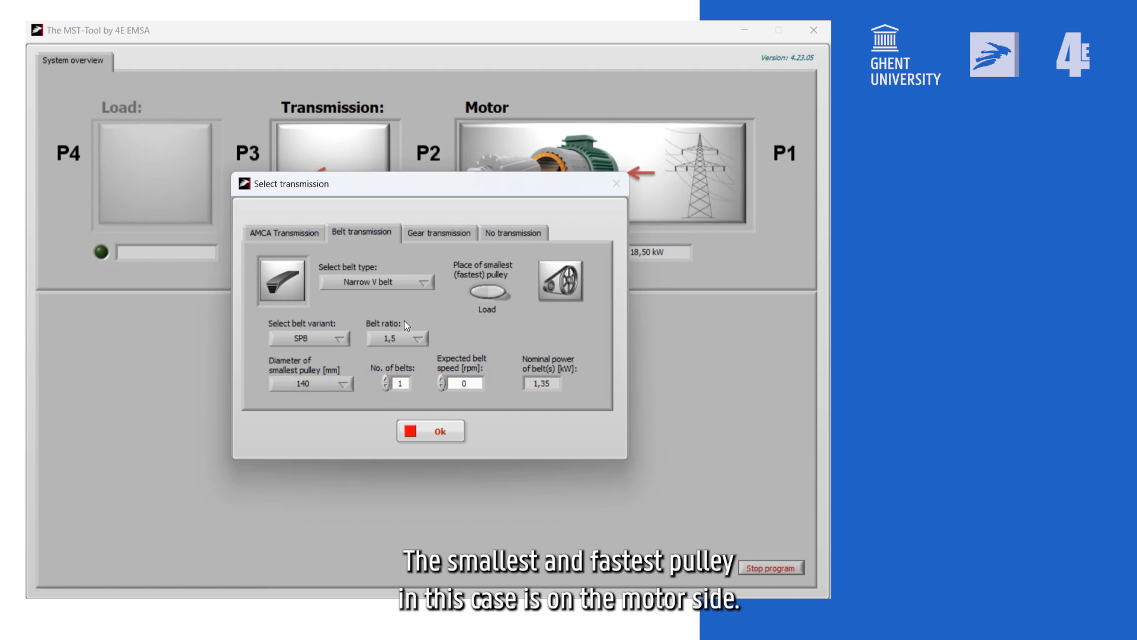
- Place the smallest pulley on the motor side, set 3 belts and an expected belt speed of 965 rpm, and accept the transmission
{"action": "left_click", "coordinate": [490, 291]}
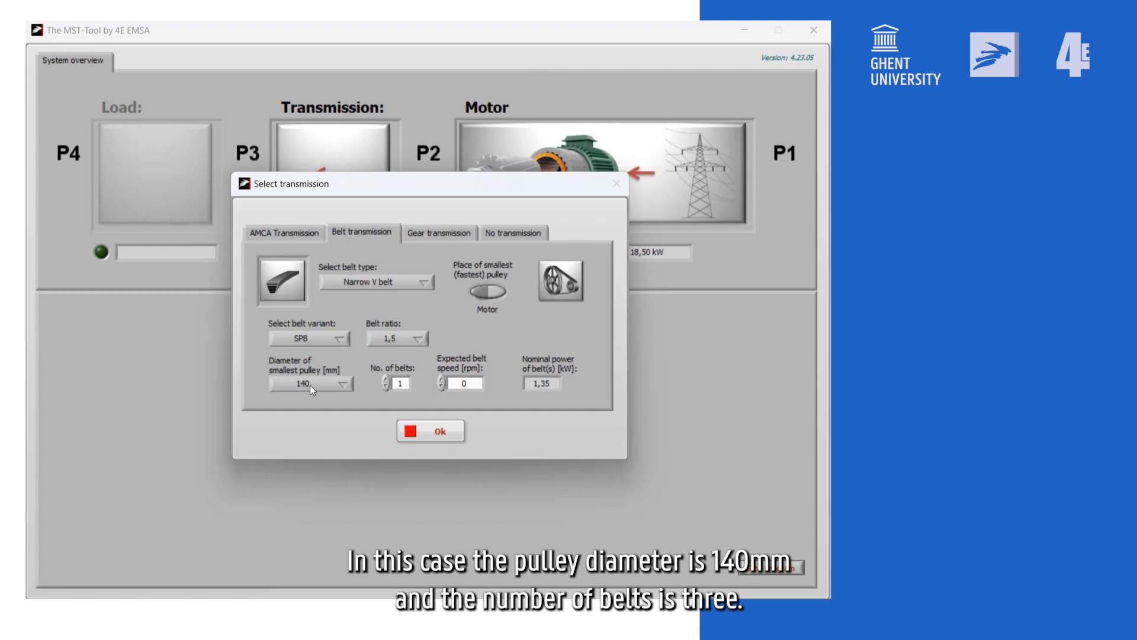
{"action": "left_click", "coordinate": [387, 377]}
{"action": "left_click", "coordinate": [387, 378]}
{"action": "double_click", "coordinate": [468, 385]}
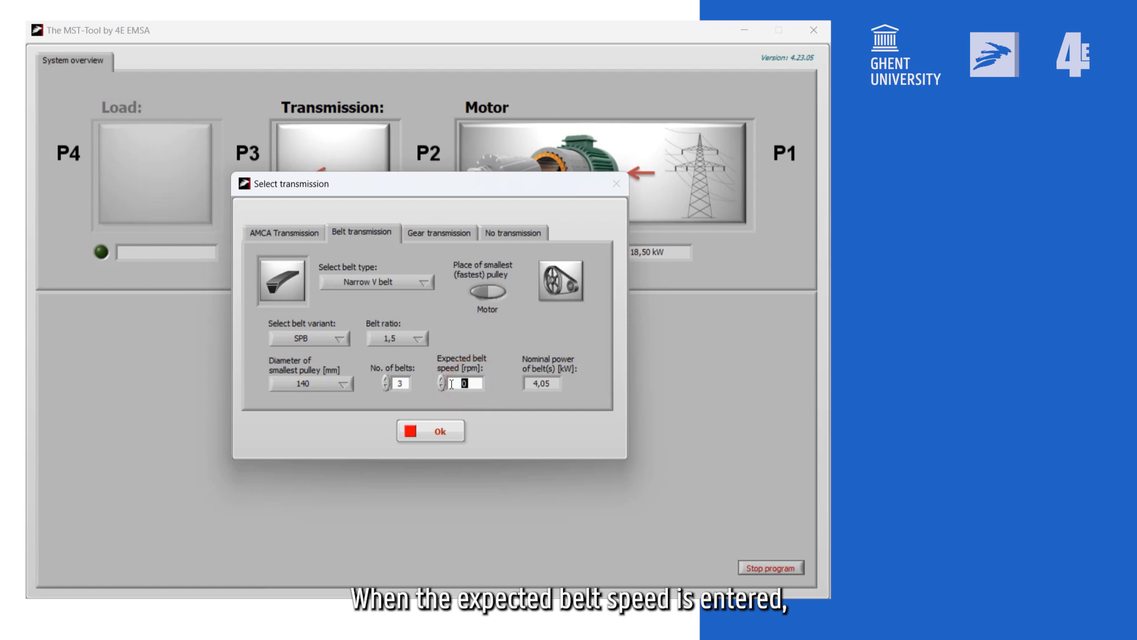
{"action": "type", "text": "965"}
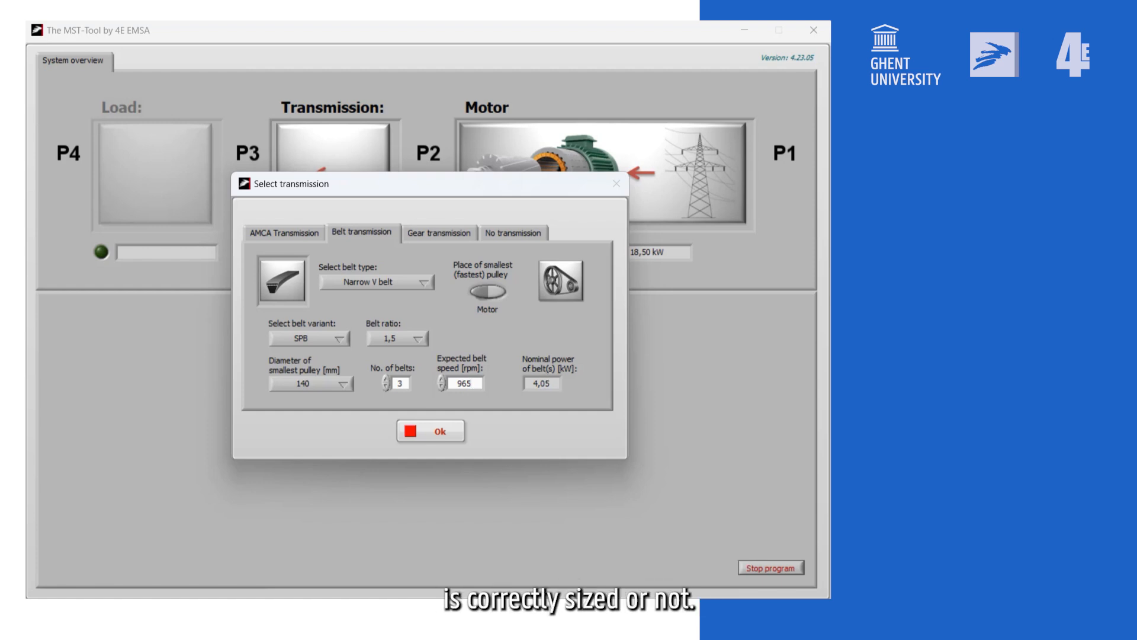
{"action": "key", "text": "alt+Tab"}
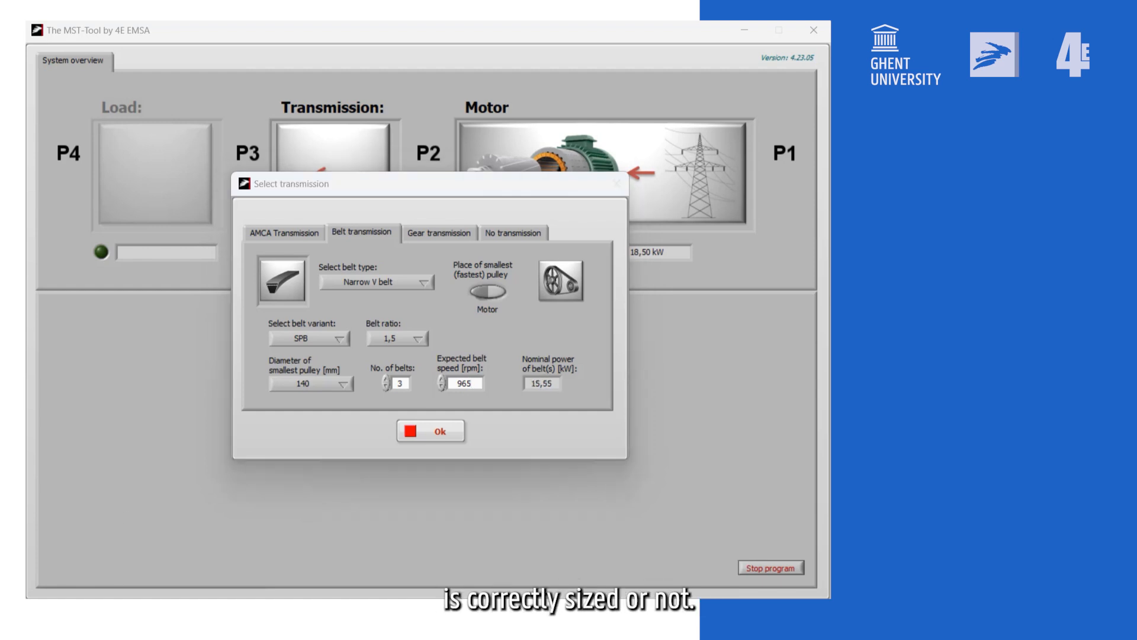
{"action": "left_click", "coordinate": [434, 436]}
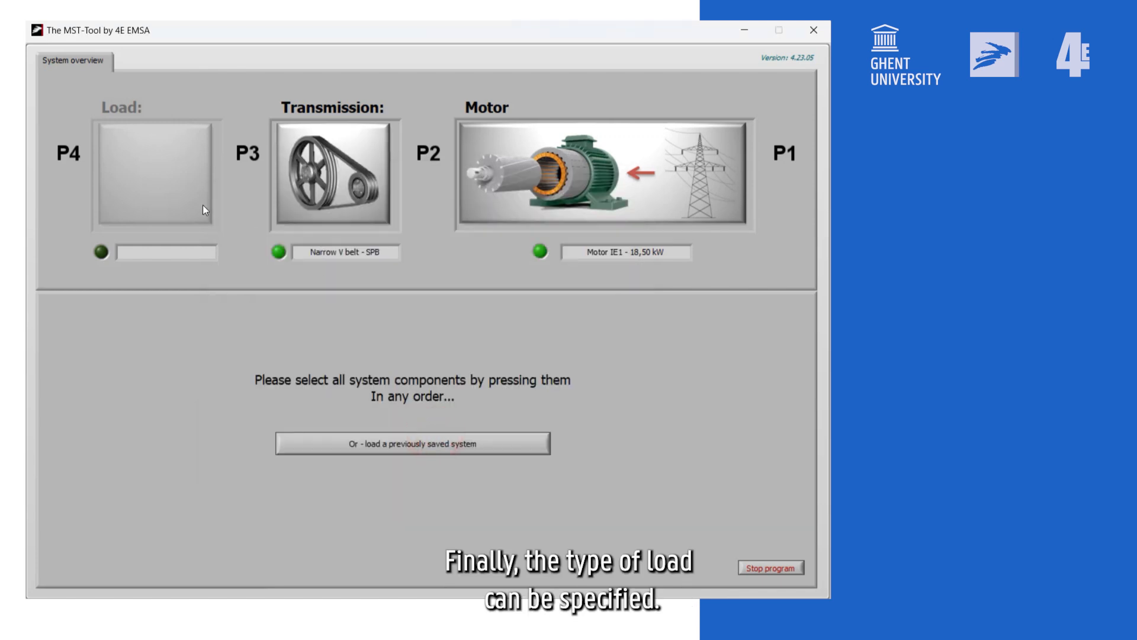
- Add a load whose torque is equal to speed squared, and make P4 the calculation master with 8 kW output power
{"action": "left_click", "coordinate": [169, 189]}
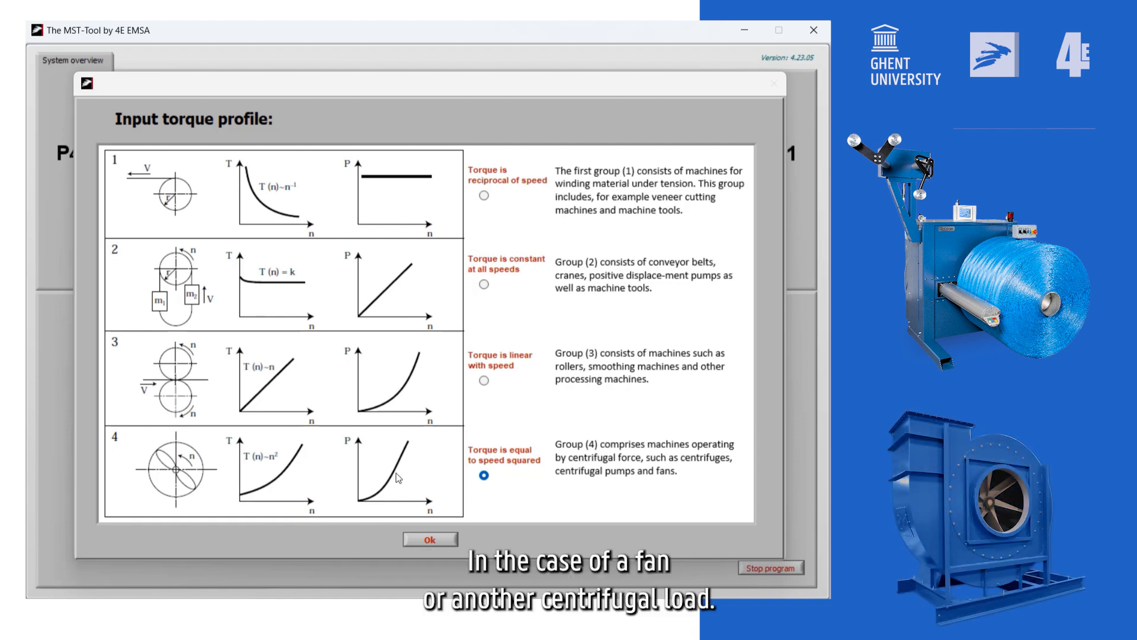
{"action": "left_click", "coordinate": [431, 537]}
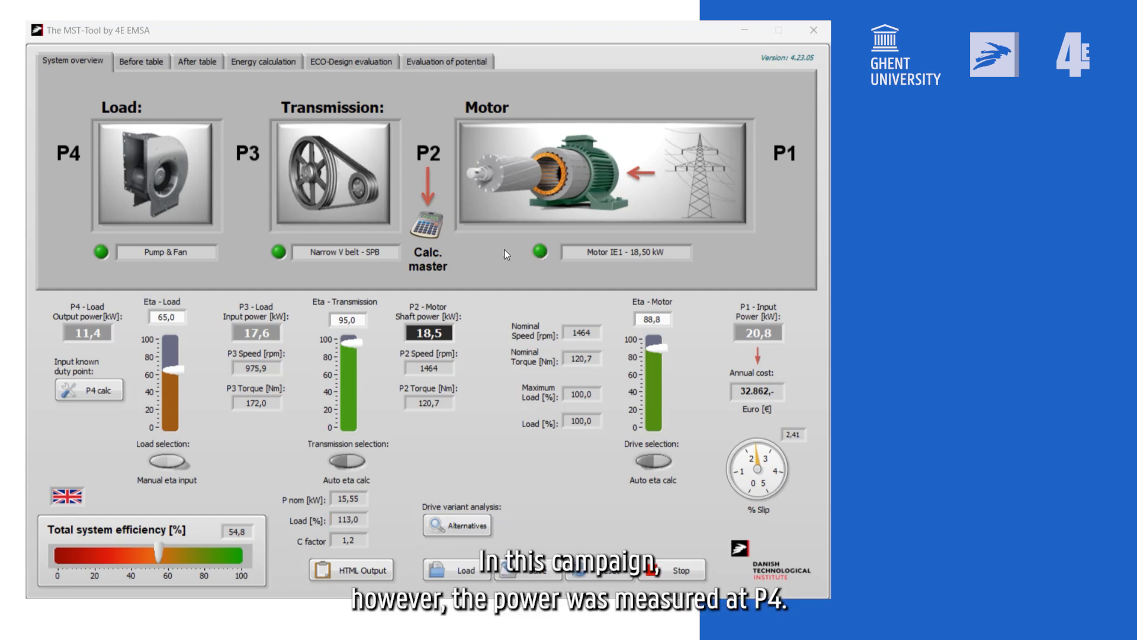
{"action": "left_click", "coordinate": [61, 187]}
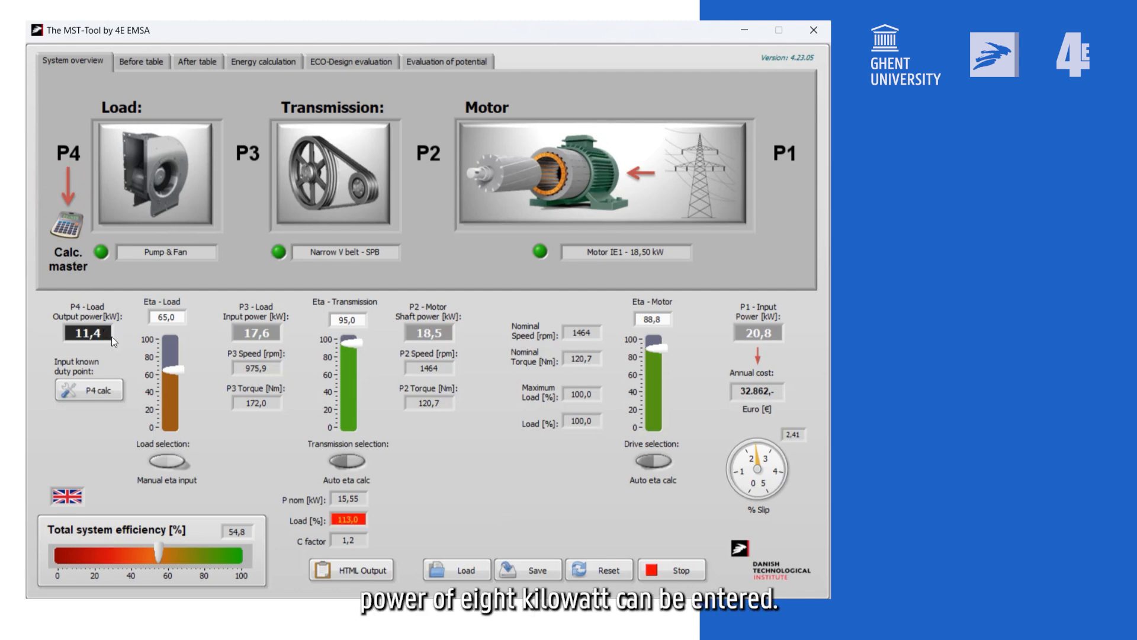
{"action": "left_click_drag", "start_coordinate": [109, 337], "coordinate": [71, 328]}
{"action": "type", "text": "8"}
{"action": "key", "text": "Return"}
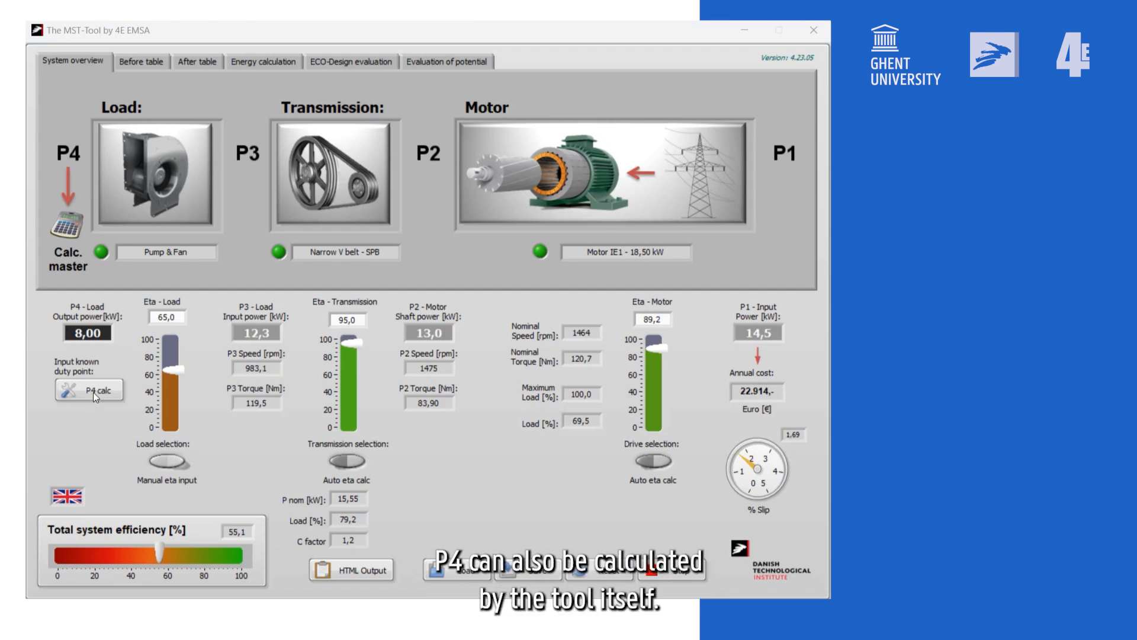
- Calculate the fan's P4 output power from an airflow of 15000 m3/h and a pressure of 1920 Pa, and apply it
{"action": "left_click", "coordinate": [94, 394]}
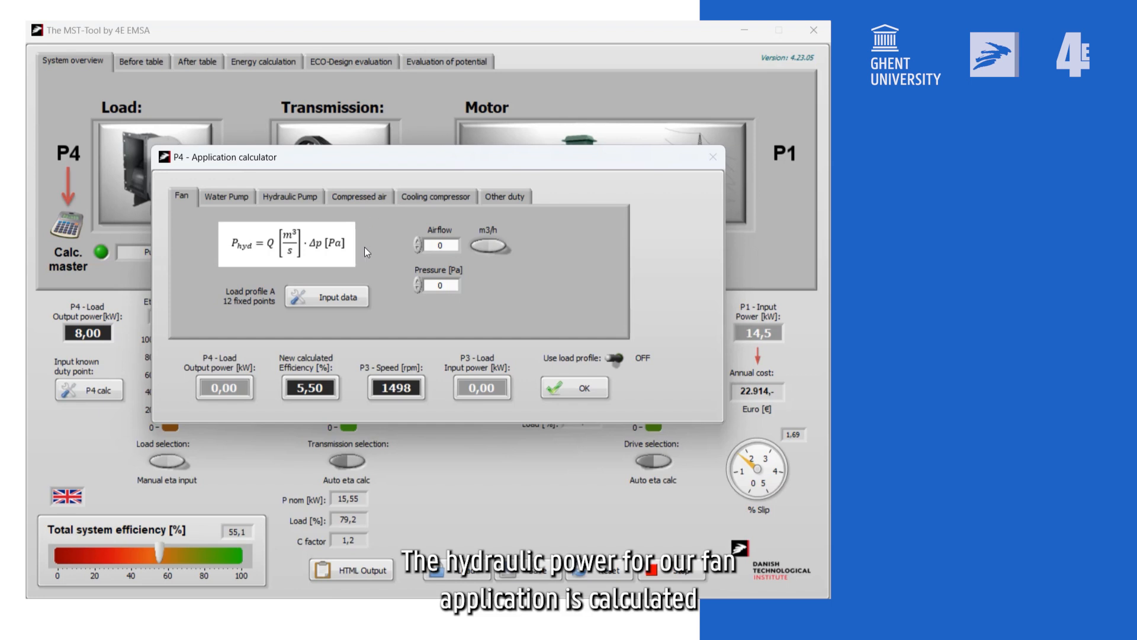
{"action": "double_click", "coordinate": [444, 245]}
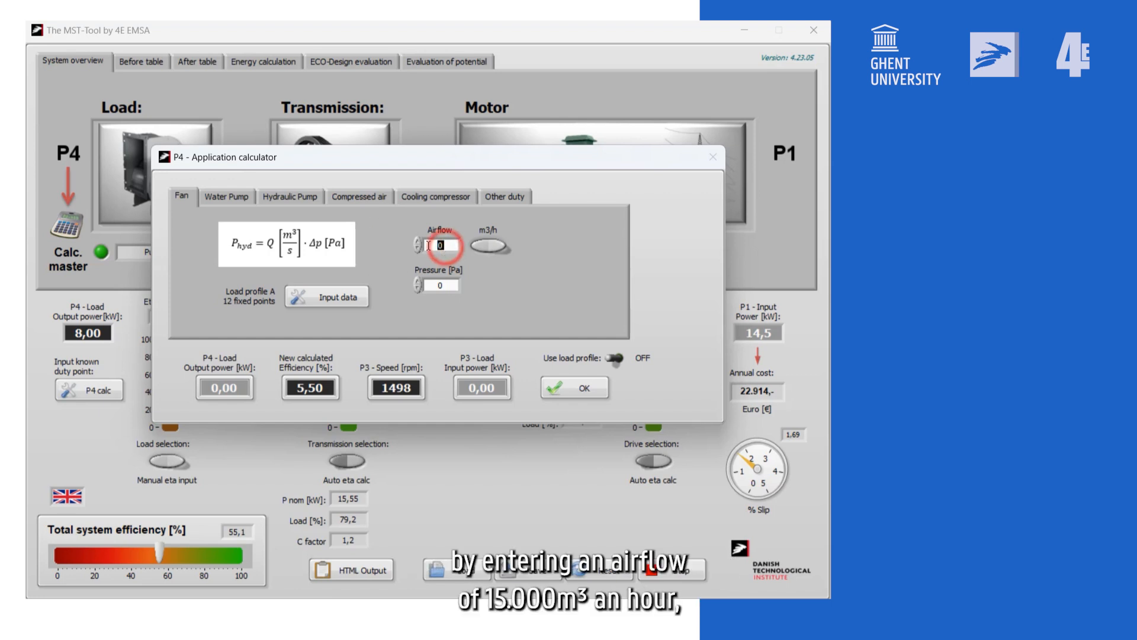
{"action": "type", "text": "15000"}
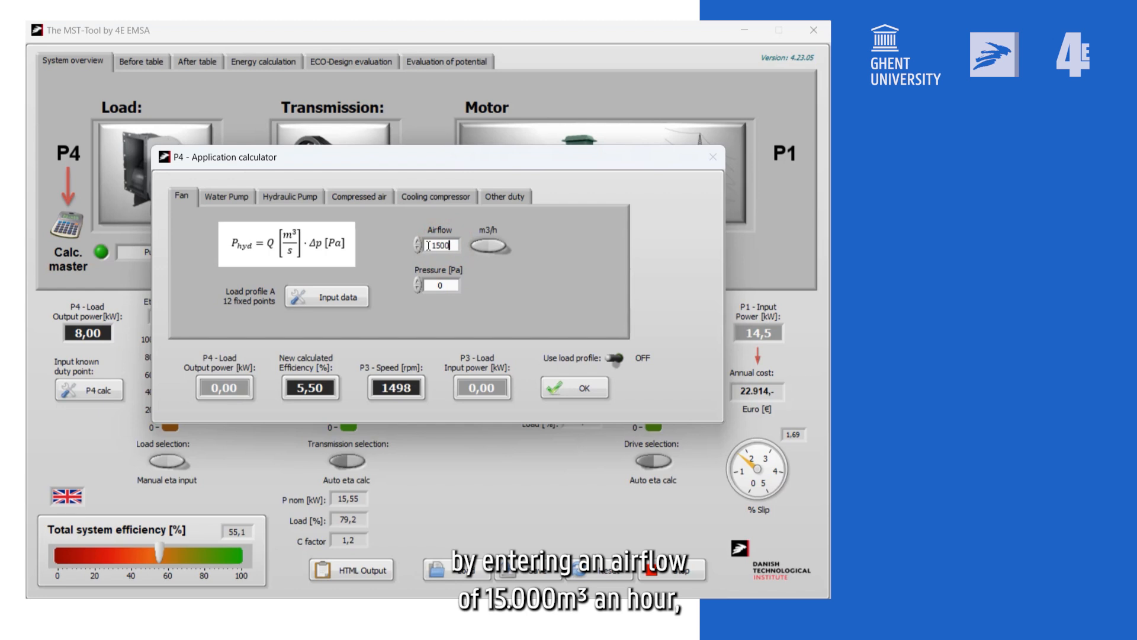
{"action": "double_click", "coordinate": [444, 285]}
{"action": "type", "text": "1920"}
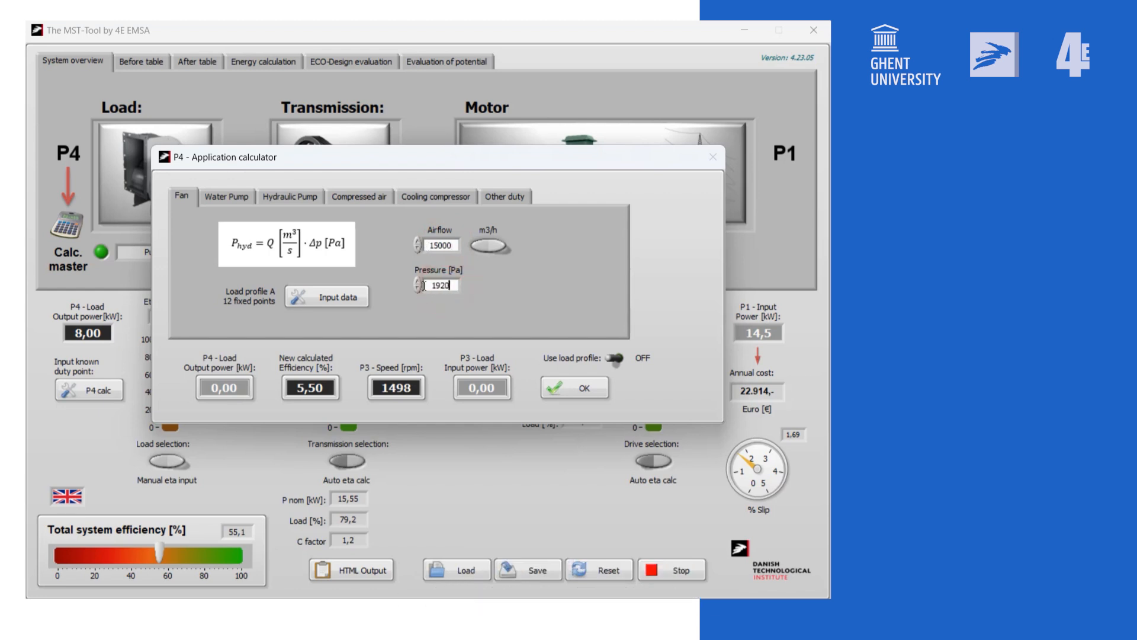
{"action": "left_click", "coordinate": [416, 322]}
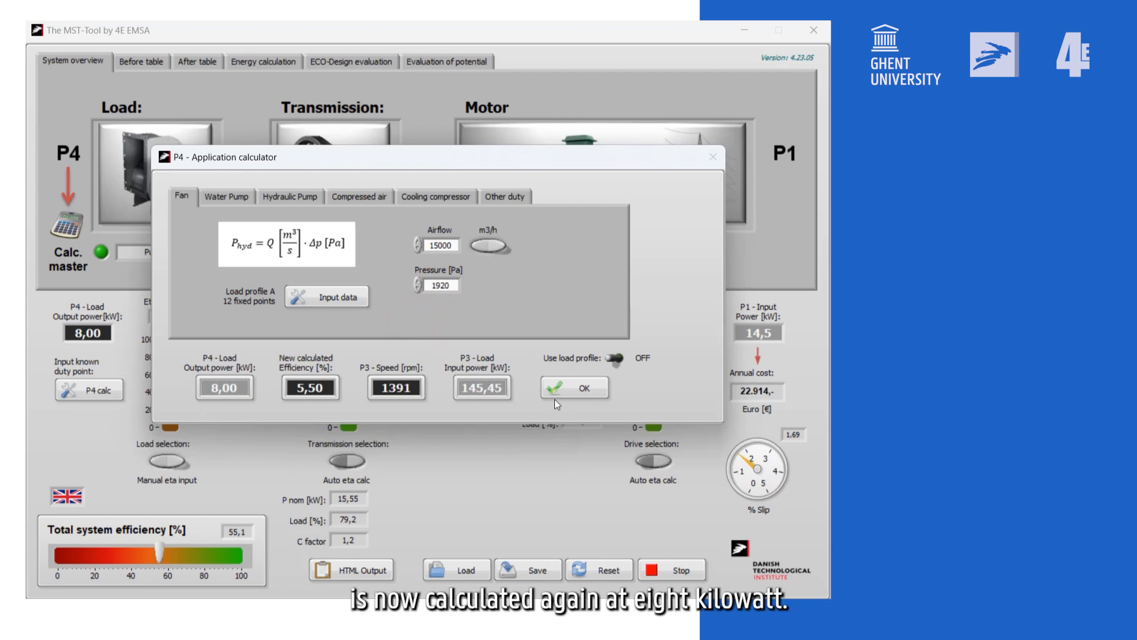
{"action": "left_click", "coordinate": [572, 390]}
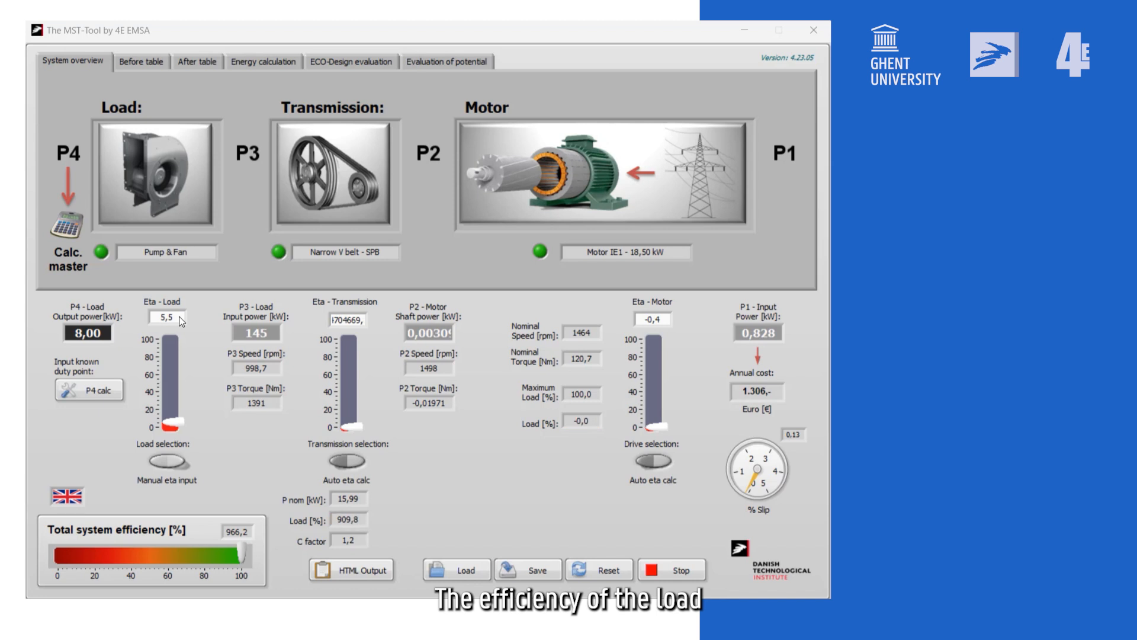
- Set the load efficiency to 65 %, switching the load selection to the locked auto calculation and back to manual input
{"action": "left_click_drag", "start_coordinate": [179, 317], "coordinate": [149, 312]}
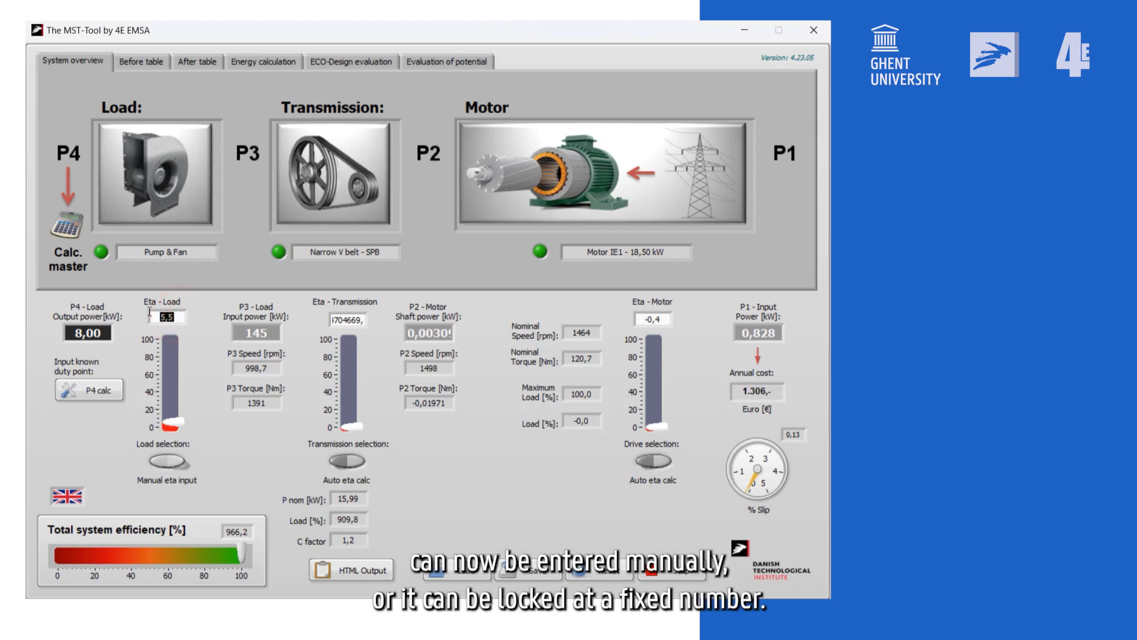
{"action": "type", "text": "65"}
{"action": "left_click", "coordinate": [140, 448]}
{"action": "left_click", "coordinate": [168, 461]}
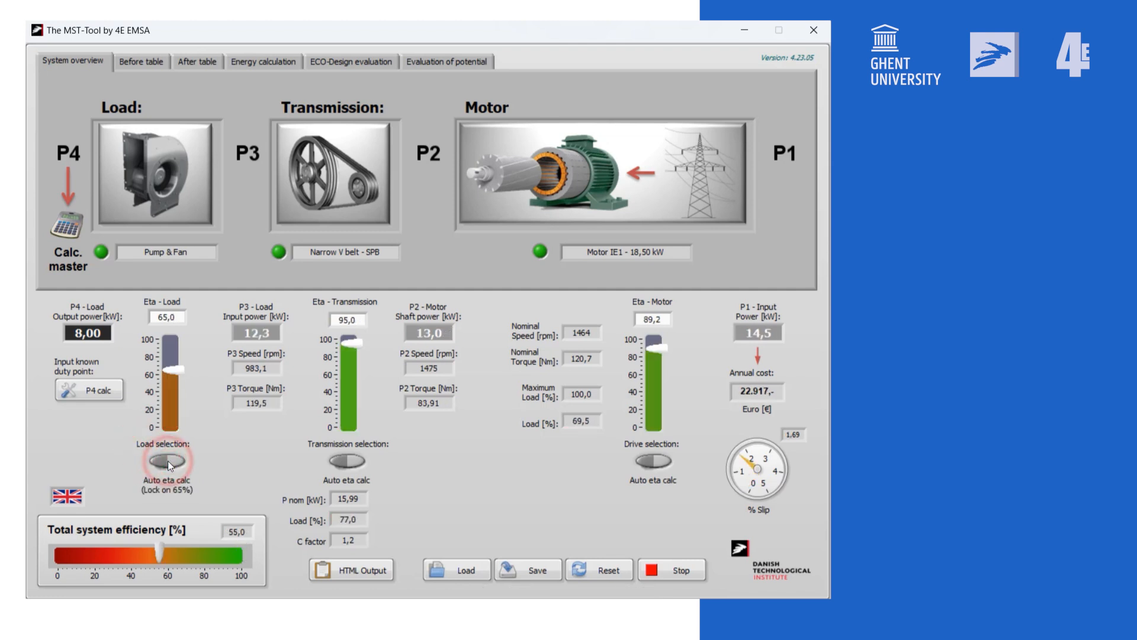
{"action": "left_click", "coordinate": [168, 462]}
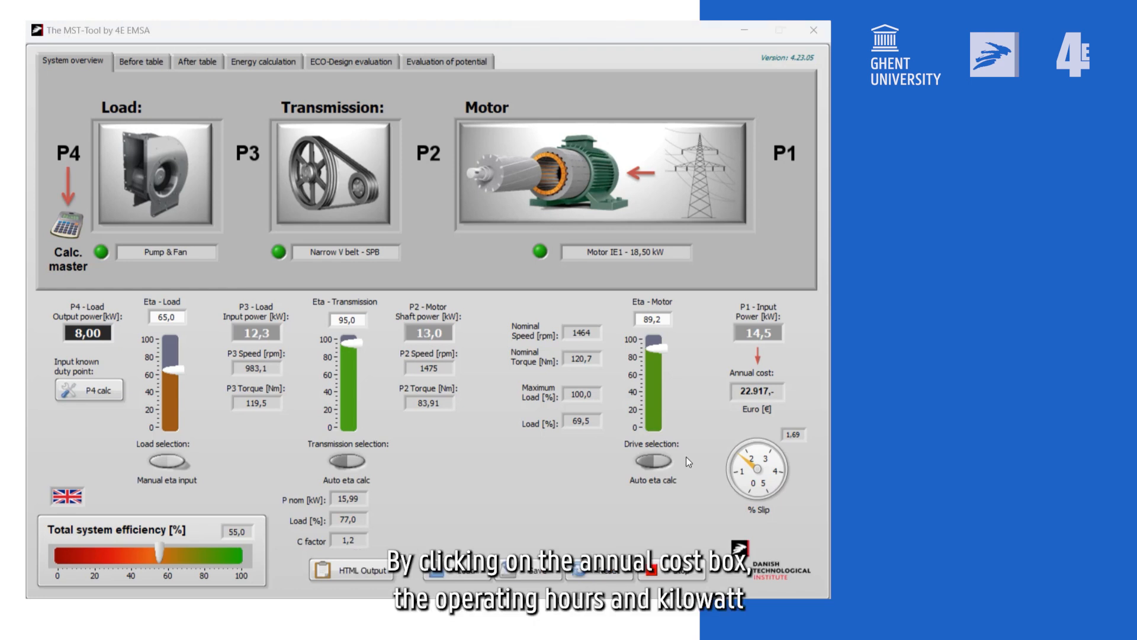
- Set the annual cost calculation to 5000 hours per year and a kWh price of 0,15 euro
{"action": "left_click", "coordinate": [758, 392]}
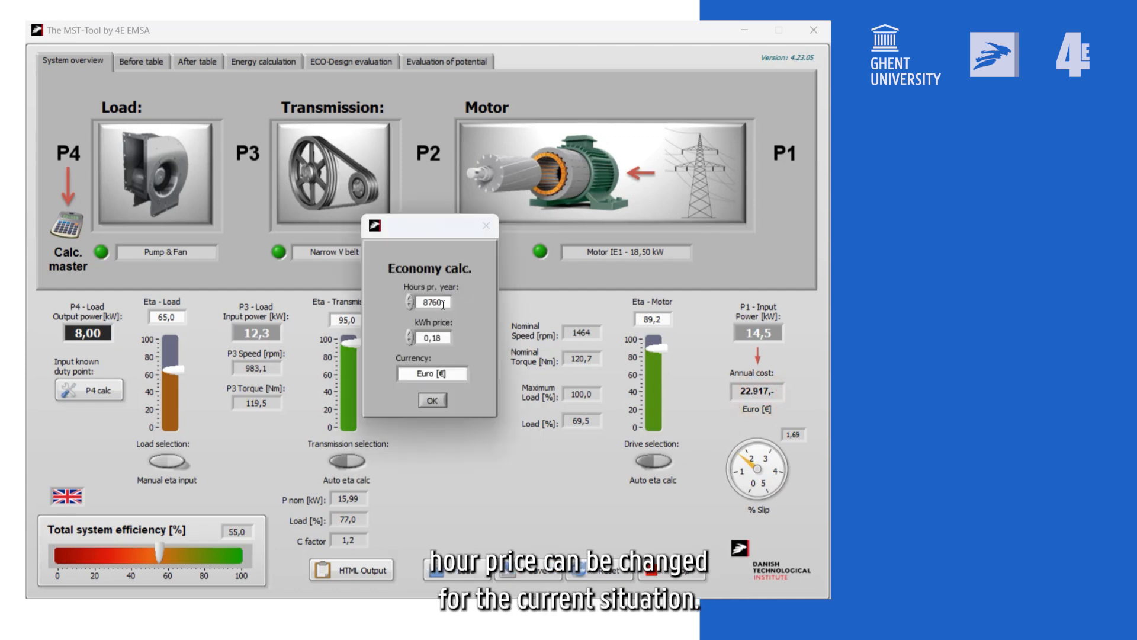
{"action": "left_click_drag", "start_coordinate": [442, 305], "coordinate": [398, 304]}
{"action": "type", "text": "5000"}
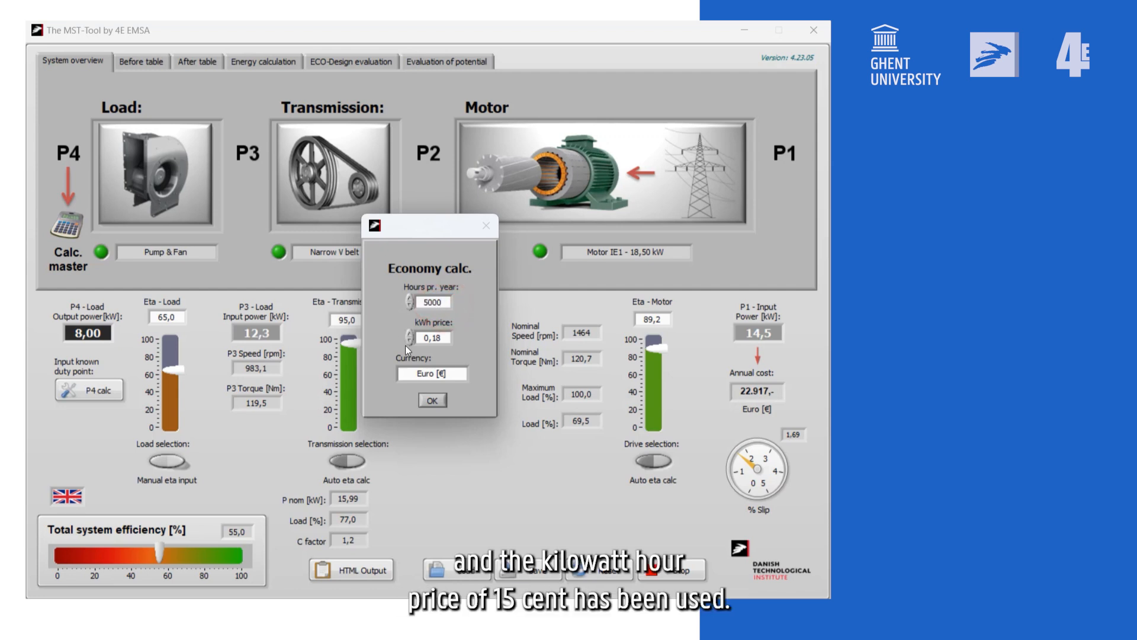
{"action": "left_click_drag", "start_coordinate": [446, 339], "coordinate": [438, 338]}
{"action": "type", "text": "5"}
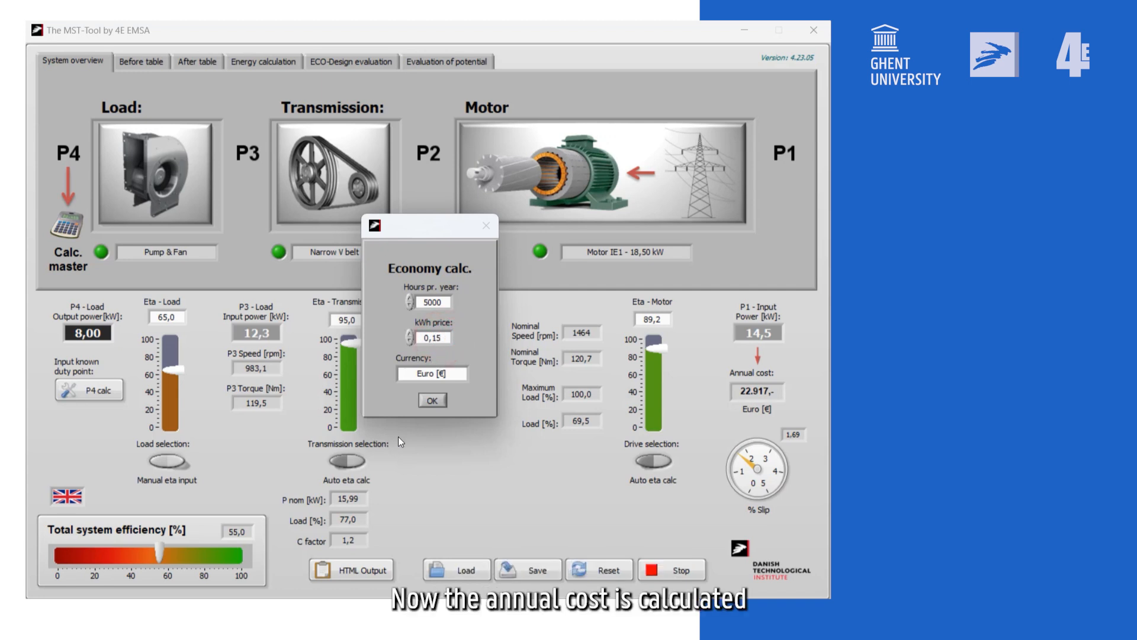
{"action": "left_click", "coordinate": [431, 401]}
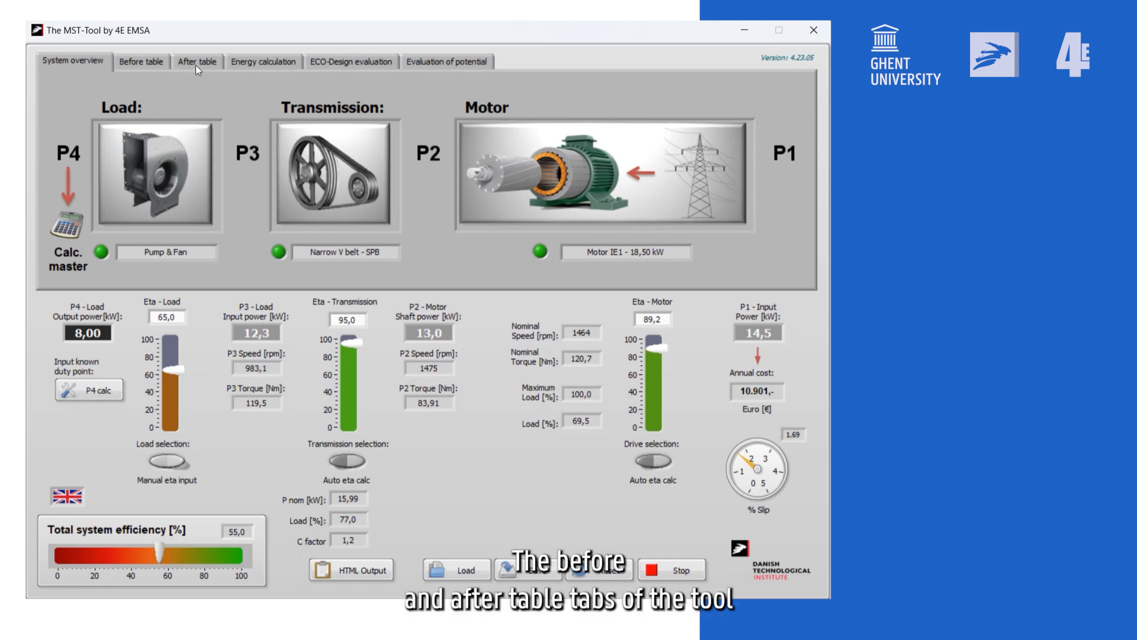
- Add a snapshot of the existing system to the before table with 5000 annual running hours
{"action": "left_click", "coordinate": [156, 57]}
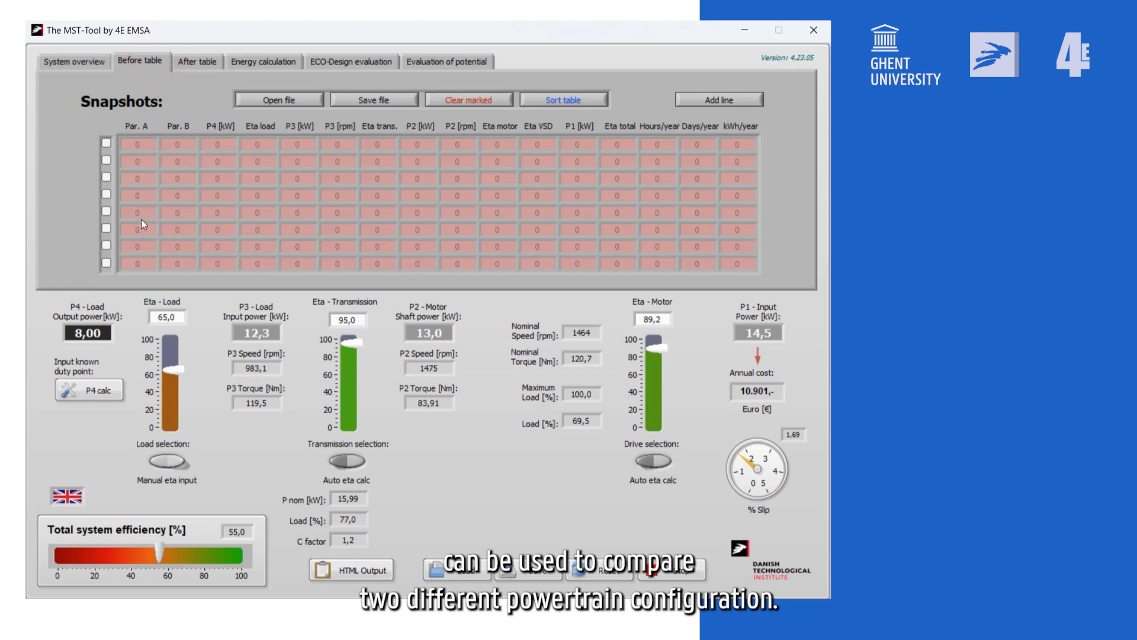
{"action": "left_click", "coordinate": [717, 101]}
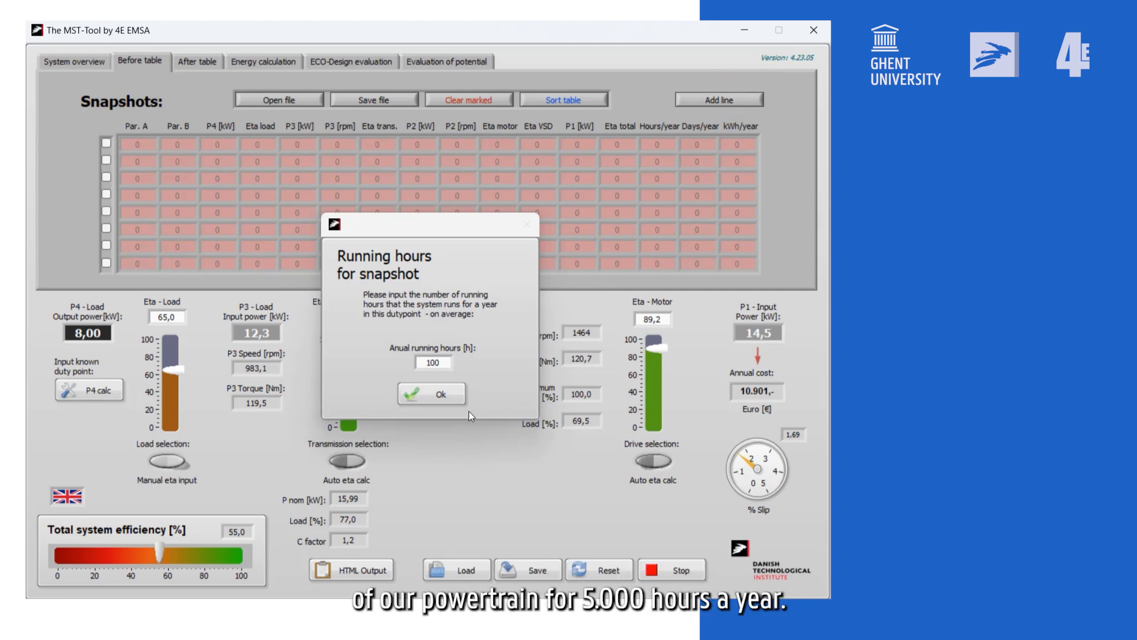
{"action": "double_click", "coordinate": [417, 365]}
{"action": "type", "text": "5"}
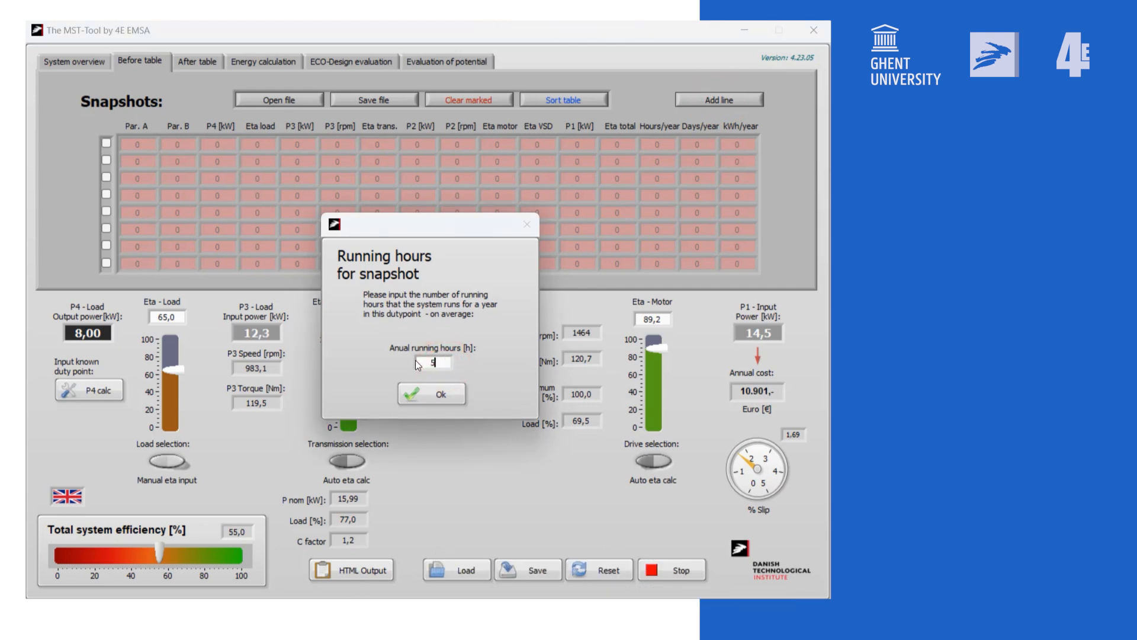
{"action": "type", "text": "000"}
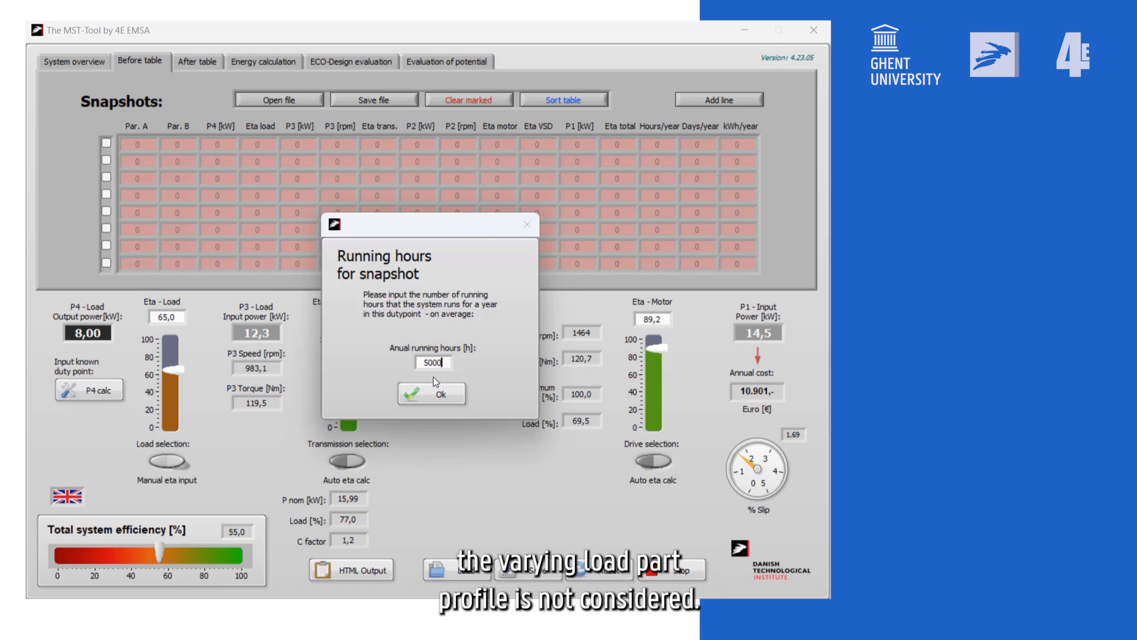
{"action": "left_click", "coordinate": [432, 397]}
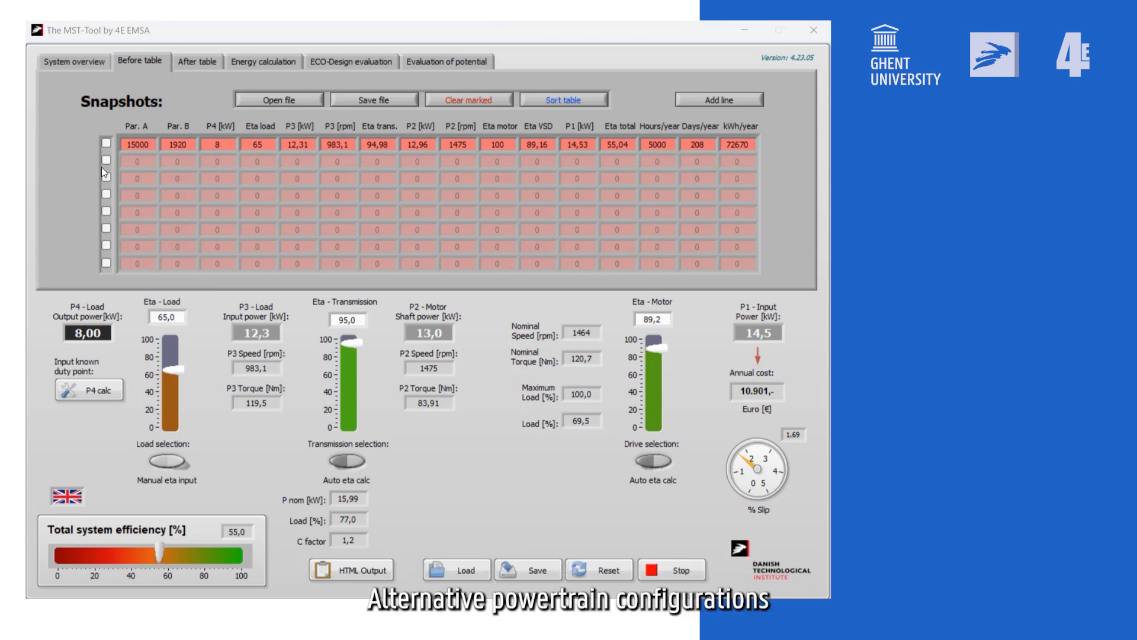
- Change the motor connection of the 18,5 kW IE1 motor to a frequency converter in the system overview
{"action": "left_click", "coordinate": [82, 65]}
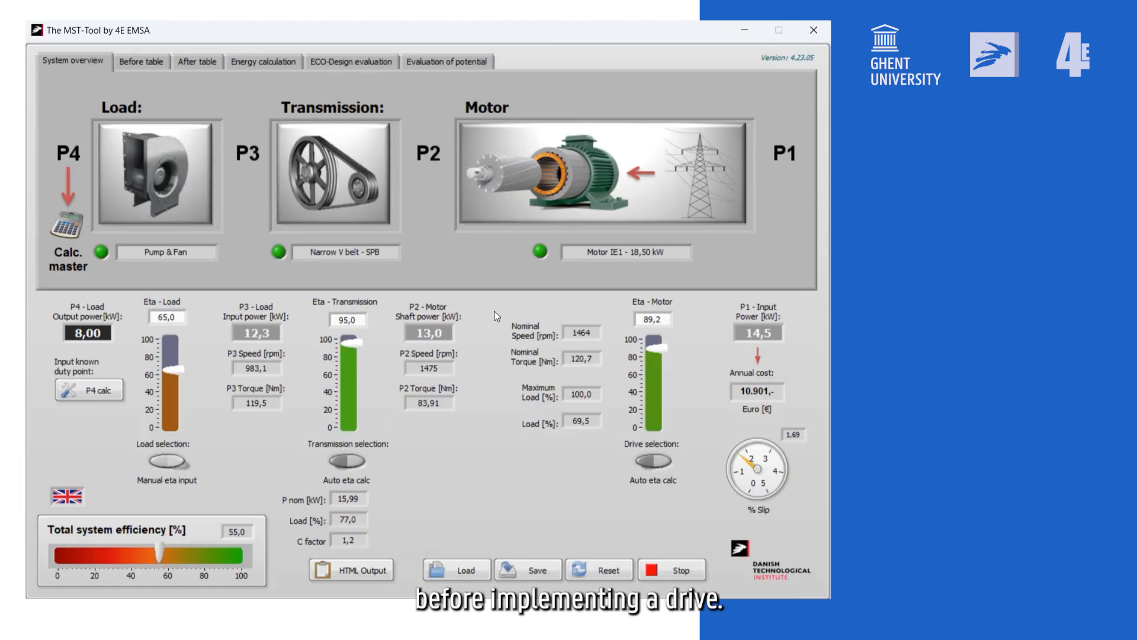
{"action": "left_click", "coordinate": [636, 178]}
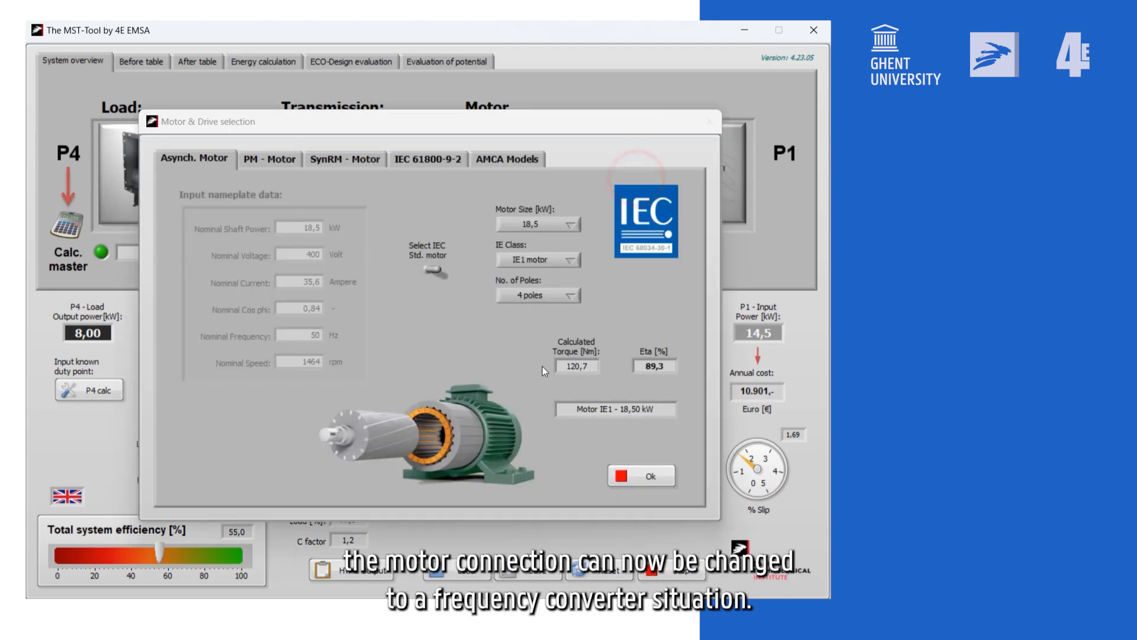
{"action": "left_click", "coordinate": [636, 476]}
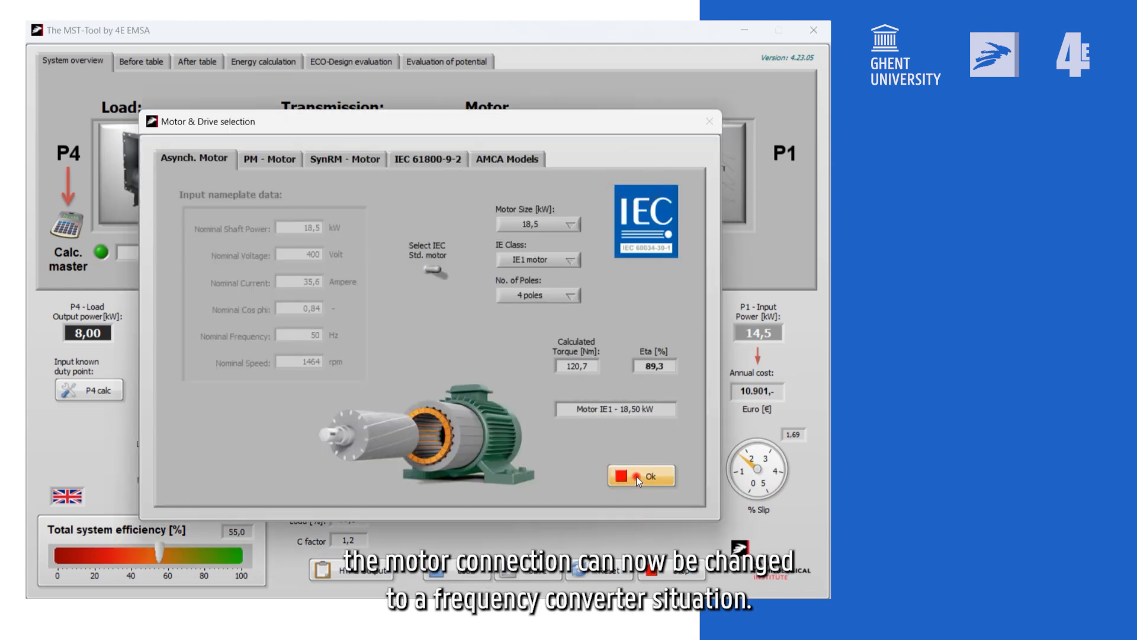
{"action": "left_click", "coordinate": [407, 232]}
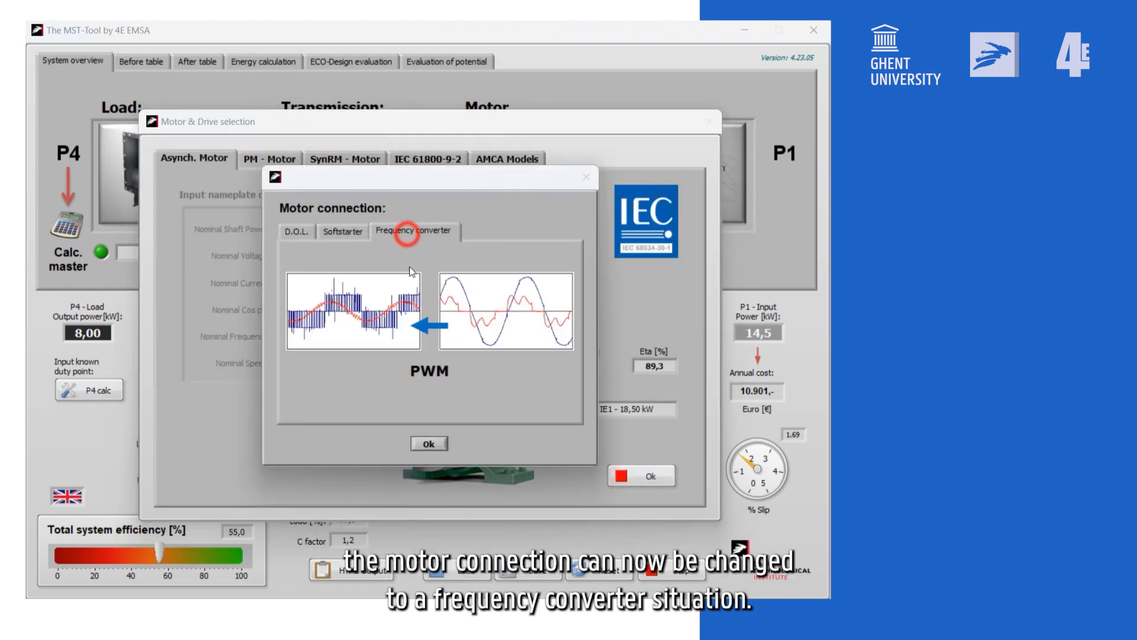
{"action": "left_click", "coordinate": [429, 443]}
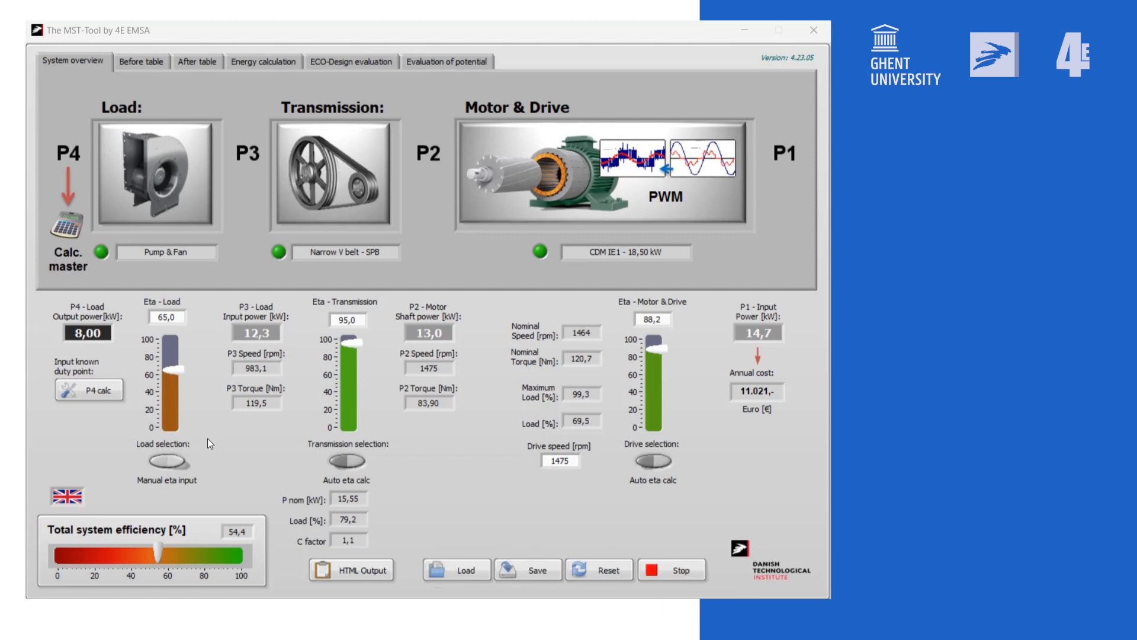
- Replace the belt drive with no transmission and set the drive speed to 965 rpm
{"action": "left_click", "coordinate": [333, 191]}
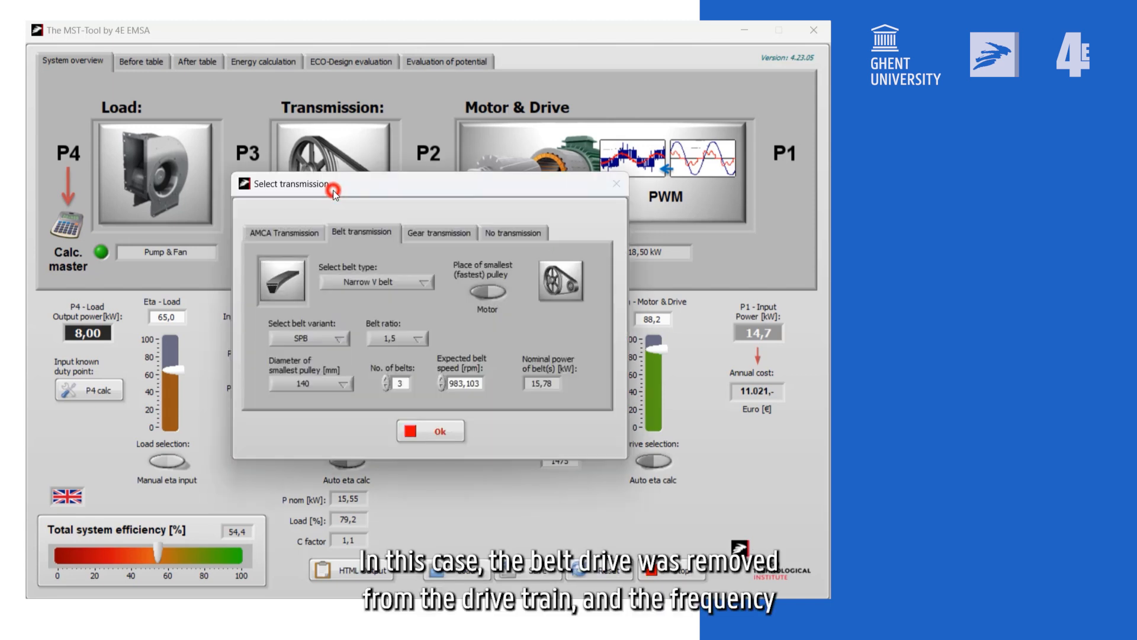
{"action": "left_click", "coordinate": [513, 231]}
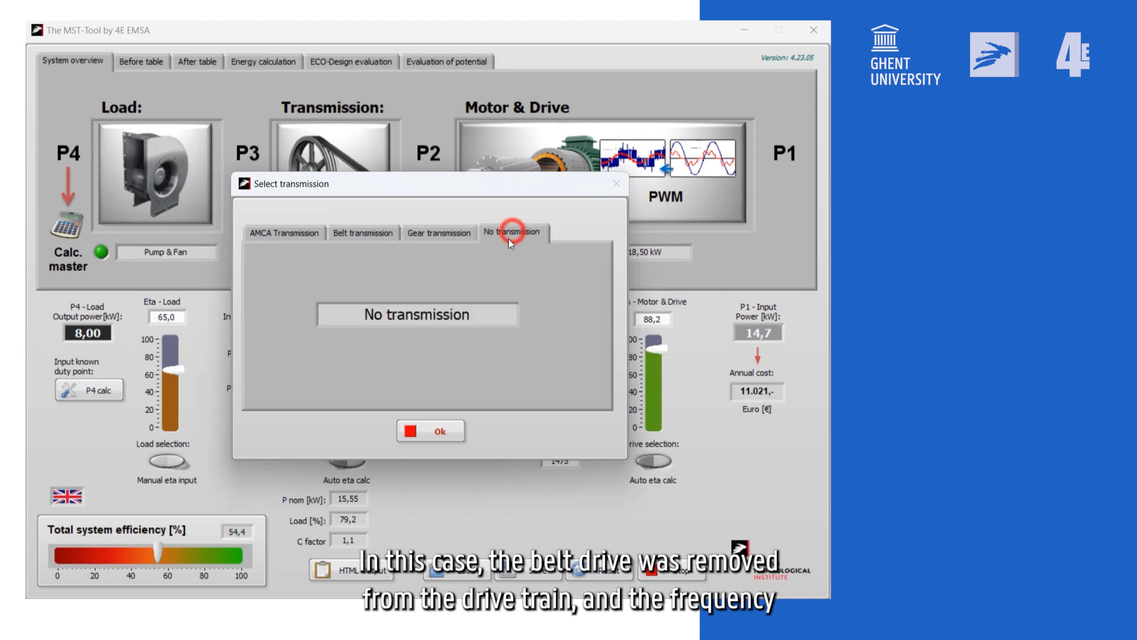
{"action": "left_click", "coordinate": [438, 433]}
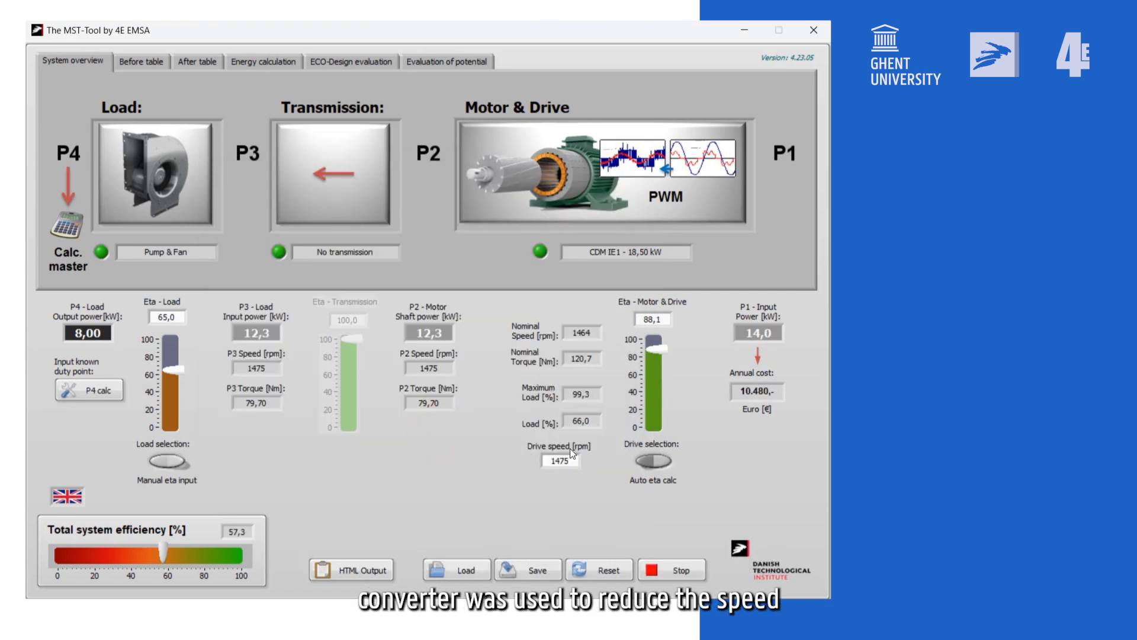
{"action": "left_click_drag", "start_coordinate": [567, 463], "coordinate": [536, 459]}
{"action": "type", "text": "965"}
{"action": "left_click", "coordinate": [442, 474]}
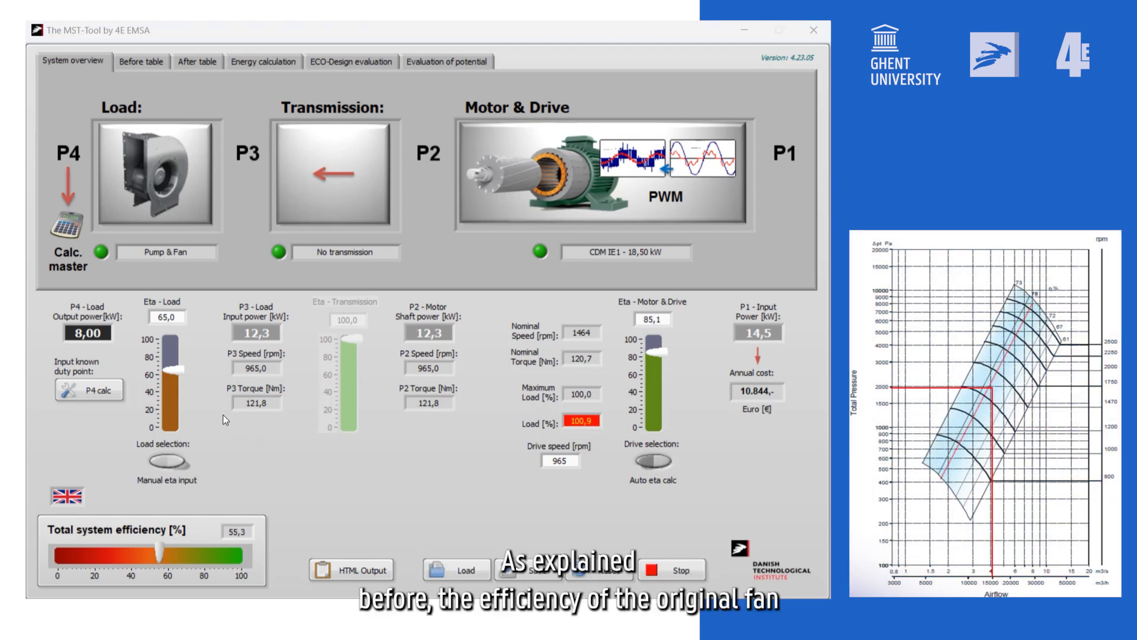
- Set the load efficiency to 77 %
{"action": "double_click", "coordinate": [180, 317]}
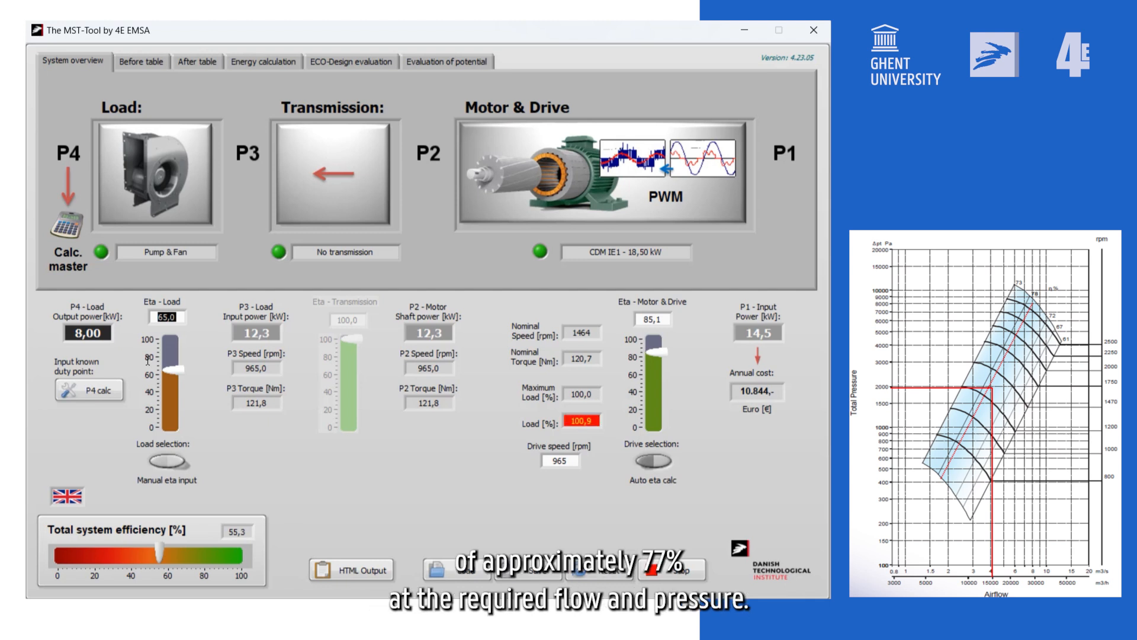
{"action": "type", "text": "77"}
{"action": "key", "text": "Return"}
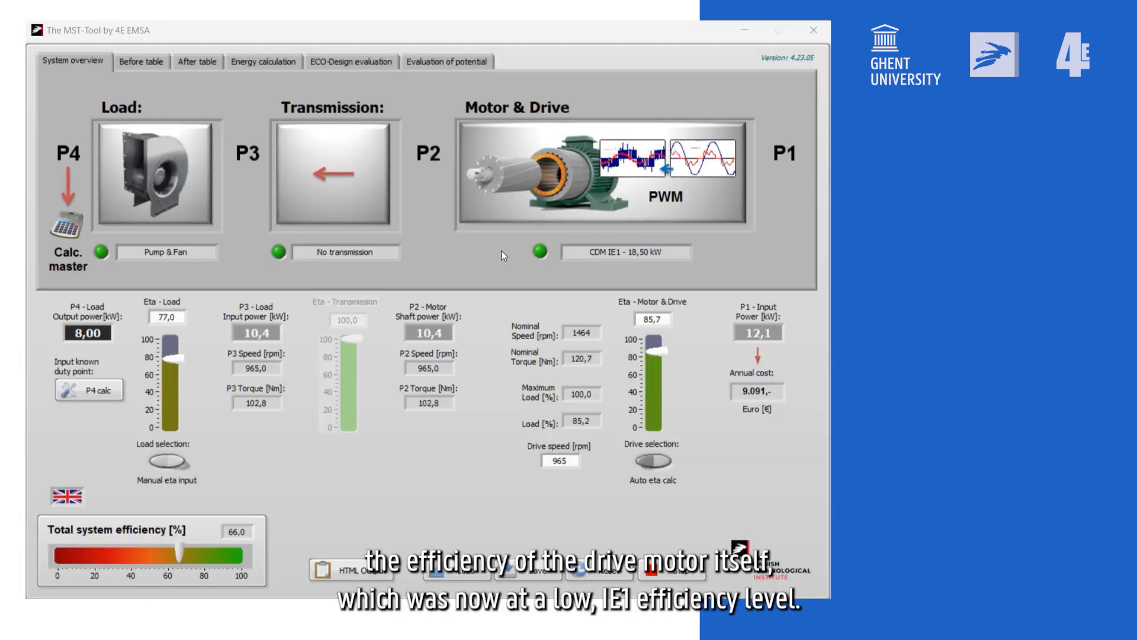
- Change the motor's IE class to IE4, keeping 18,5 kW, 4 poles and the frequency converter connection
{"action": "left_click", "coordinate": [577, 187]}
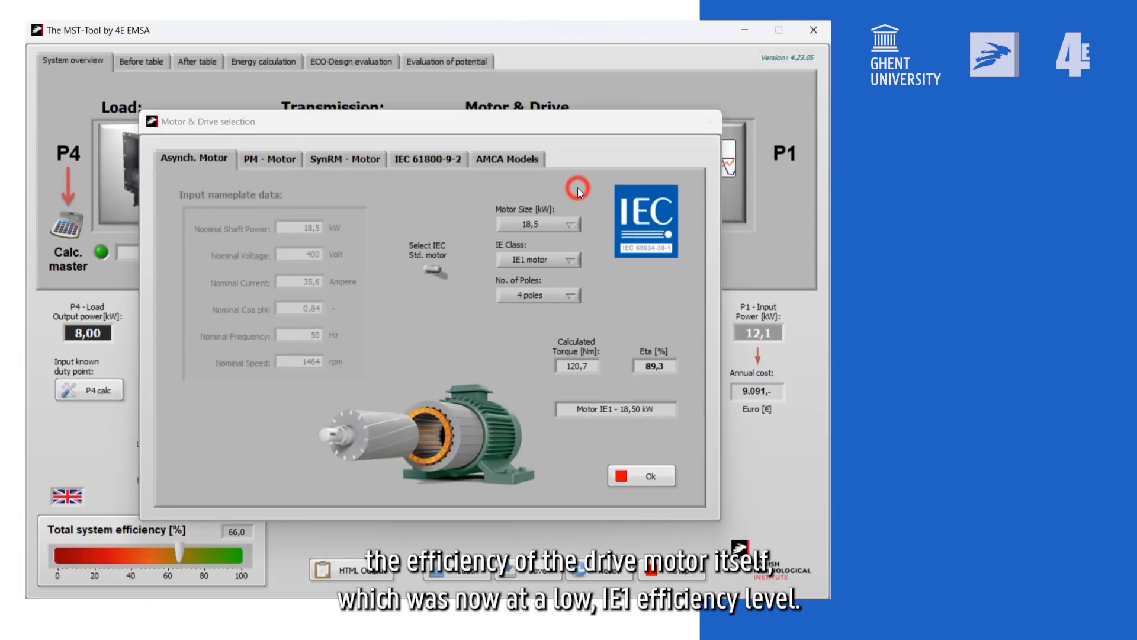
{"action": "left_click", "coordinate": [543, 262]}
{"action": "left_click", "coordinate": [534, 299]}
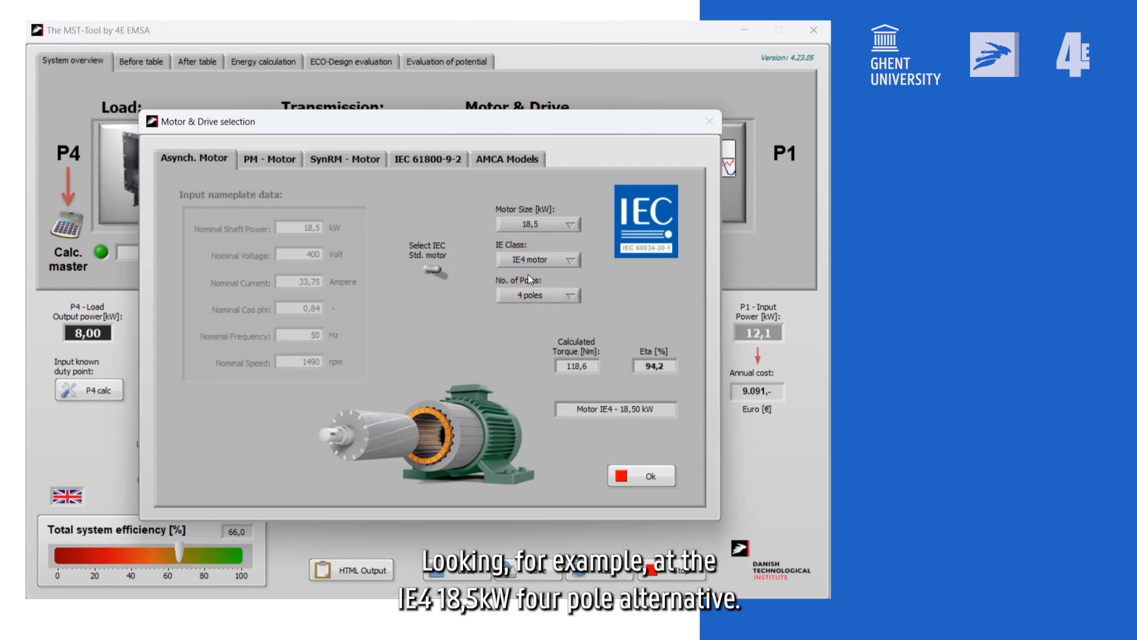
{"action": "left_click", "coordinate": [646, 479]}
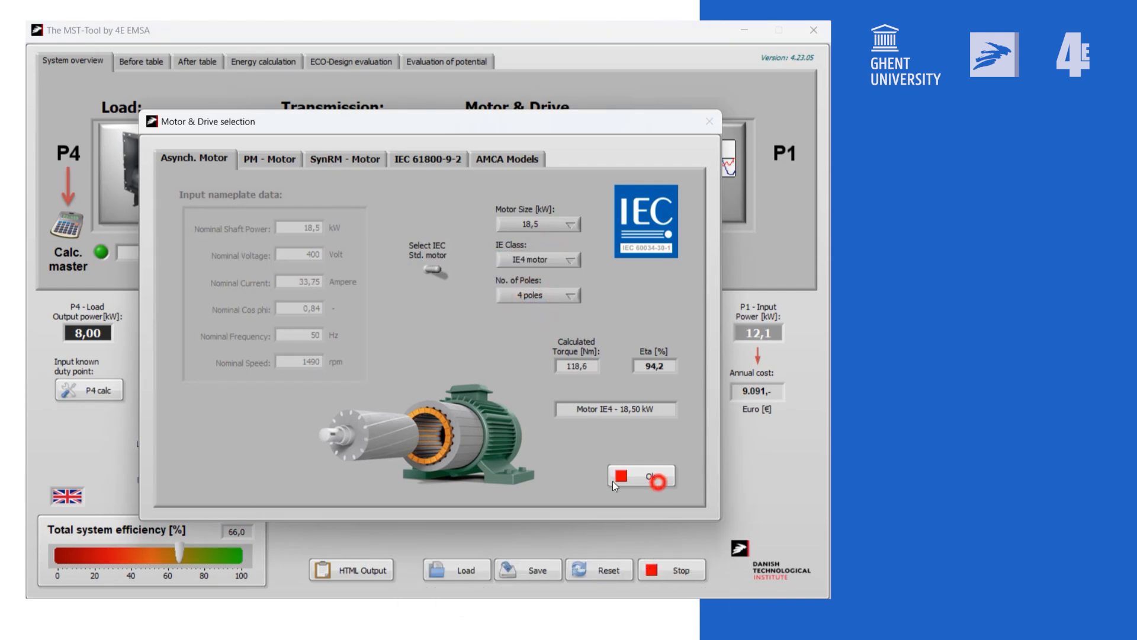
{"action": "left_click", "coordinate": [428, 441]}
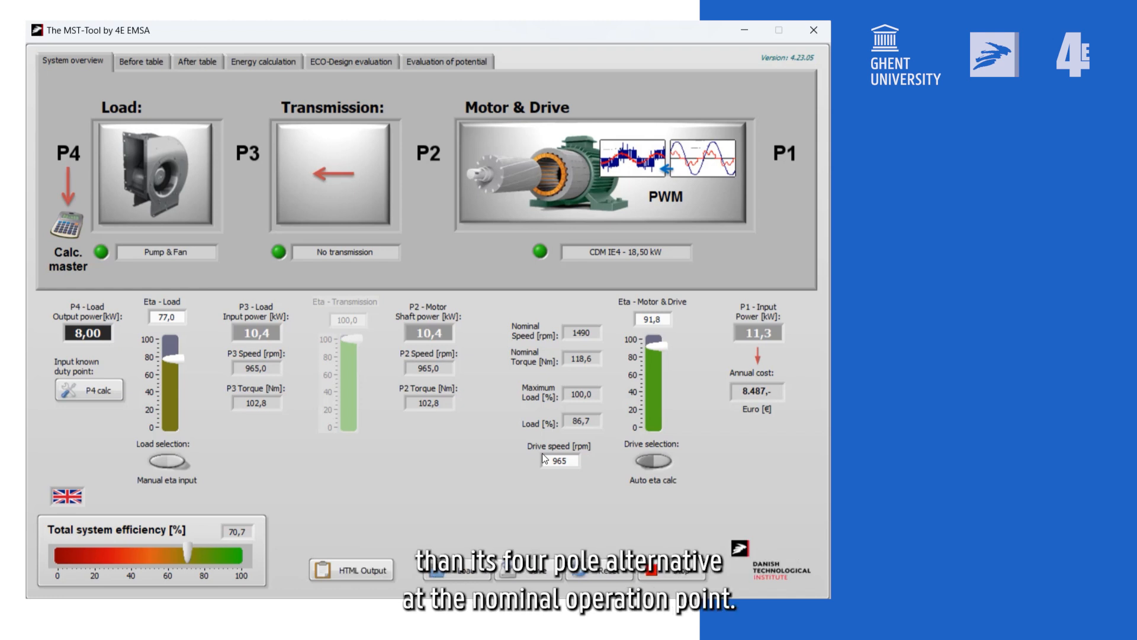
- Switch the 18,5 kW IE4 motor to 6 poles and accept the frequency converter connection
{"action": "left_click", "coordinate": [556, 203]}
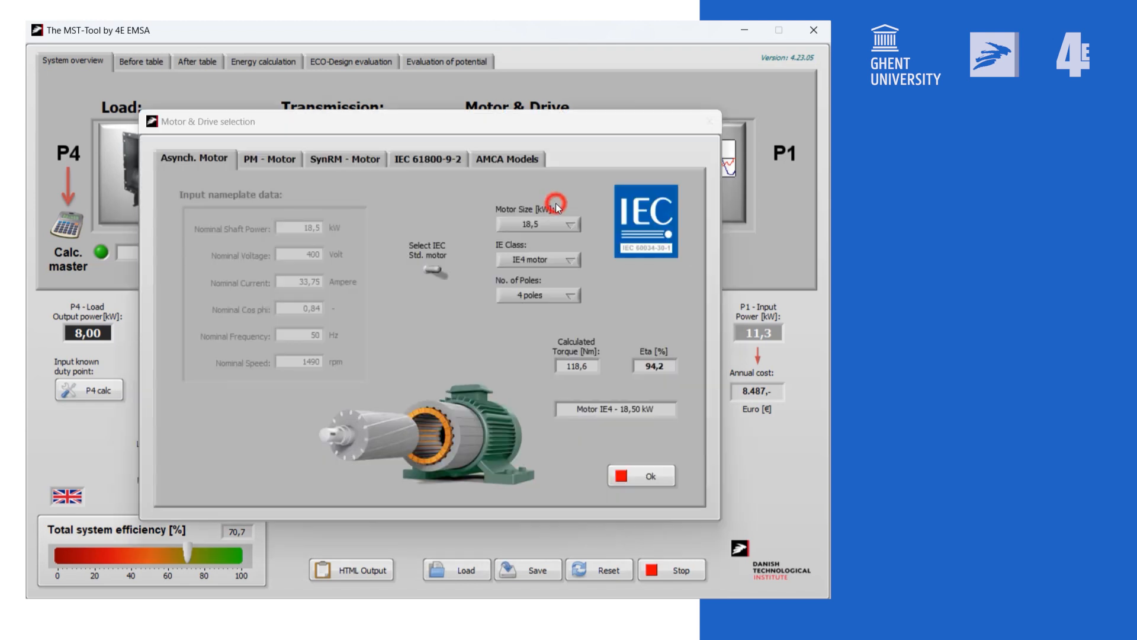
{"action": "left_click", "coordinate": [546, 291]}
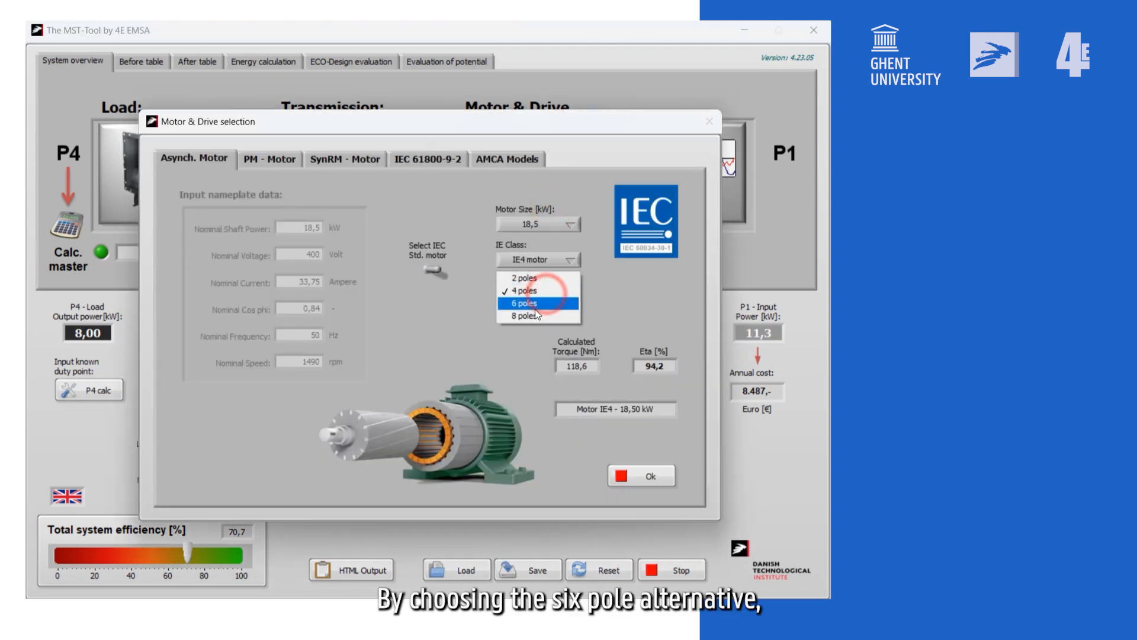
{"action": "left_click", "coordinate": [535, 310]}
{"action": "left_click", "coordinate": [651, 475]}
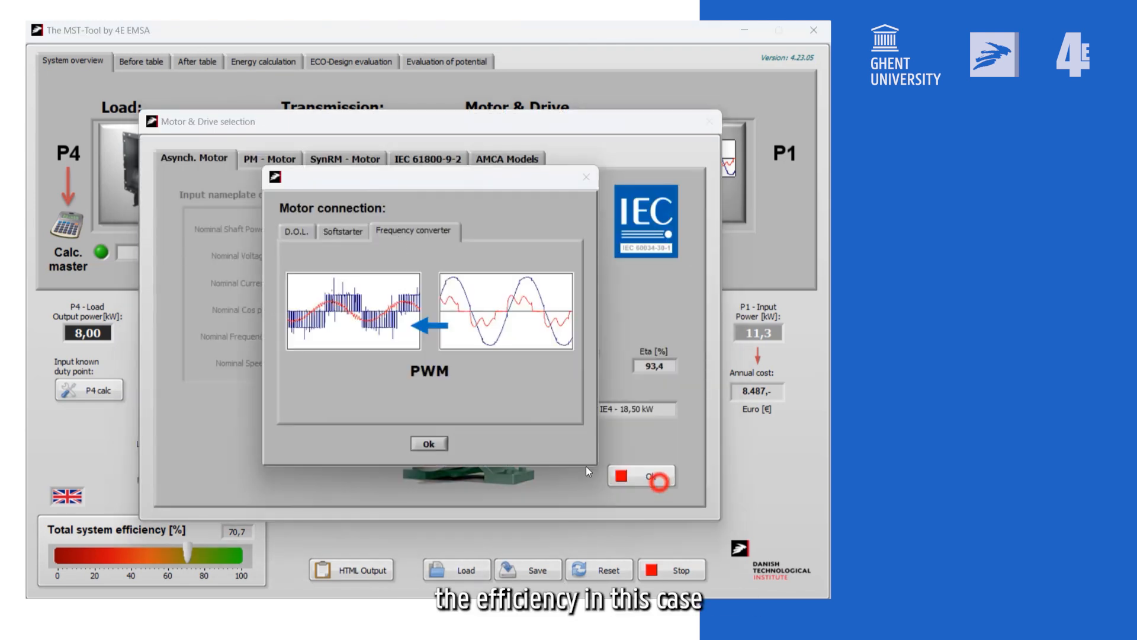
{"action": "left_click", "coordinate": [443, 447]}
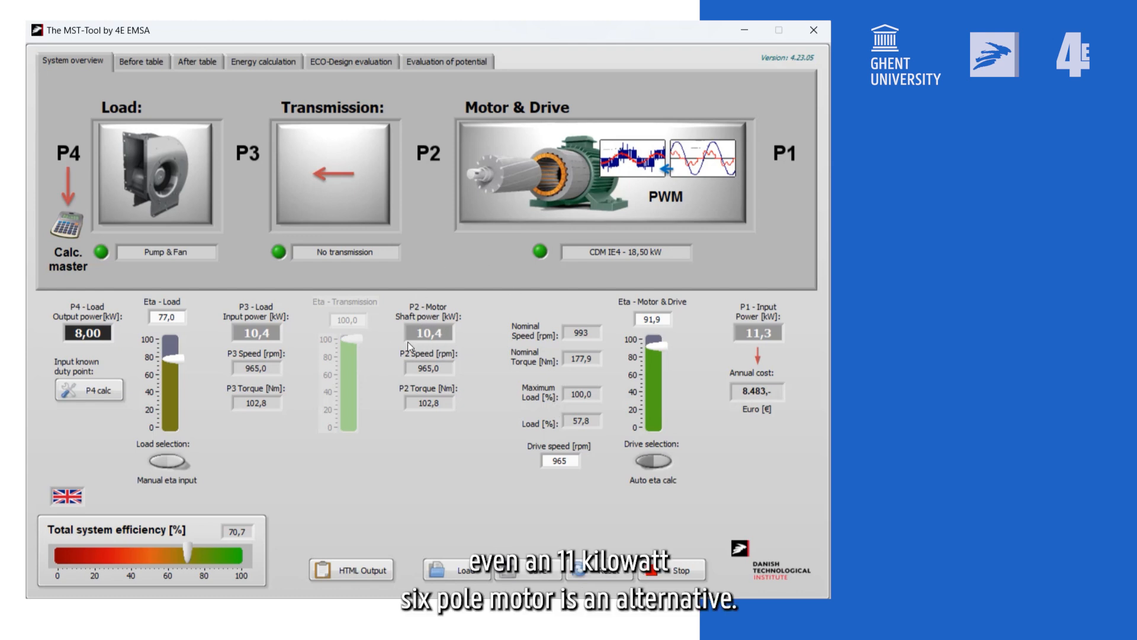
- Reduce the 6-pole IE4 motor's size to 11 kW and accept the frequency converter connection
{"action": "left_click", "coordinate": [638, 180]}
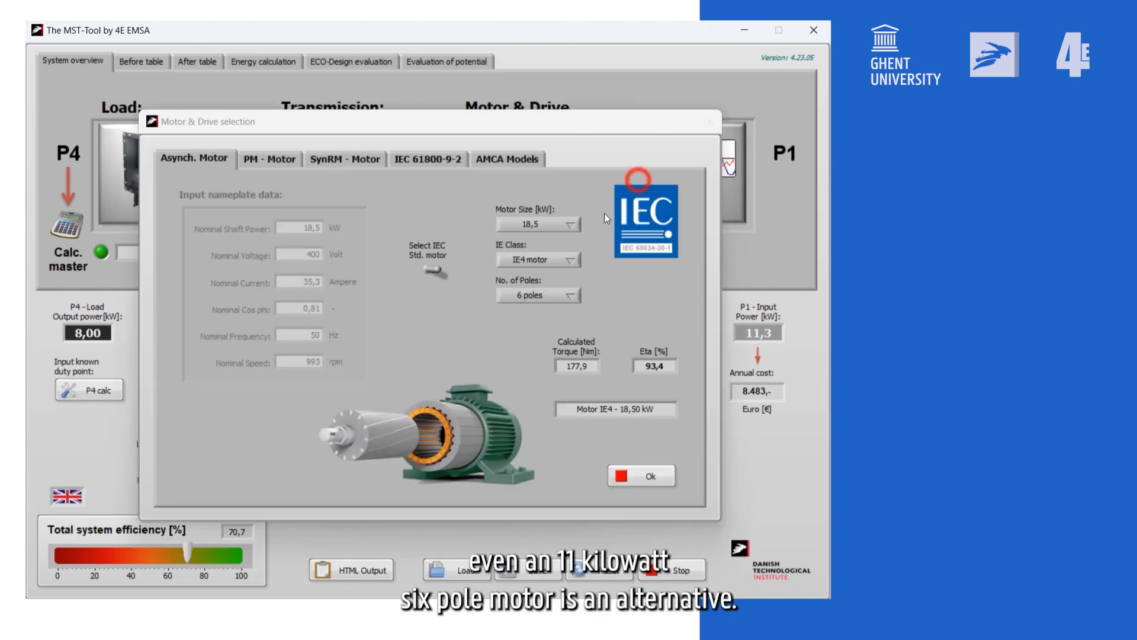
{"action": "left_click", "coordinate": [543, 224]}
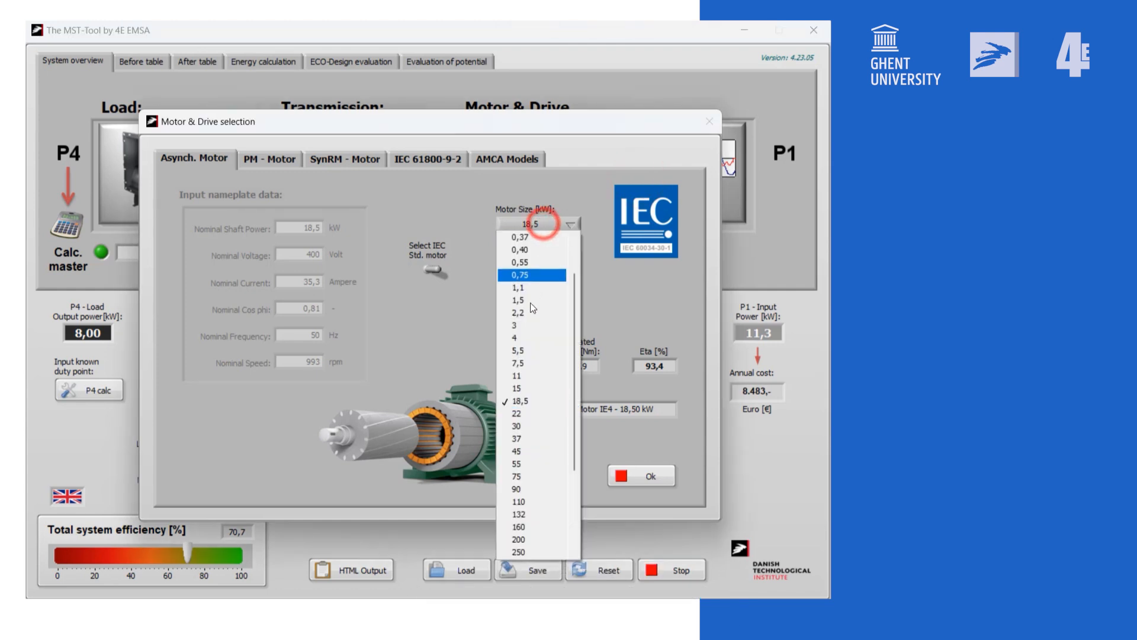
{"action": "left_click", "coordinate": [519, 376]}
{"action": "left_click", "coordinate": [647, 478]}
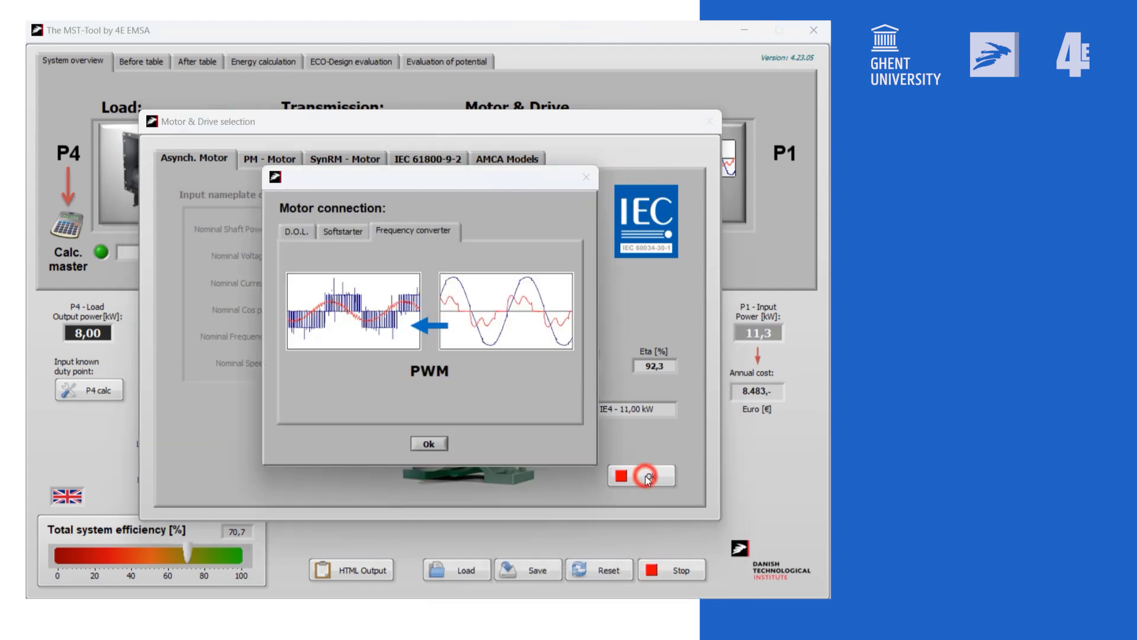
{"action": "left_click", "coordinate": [432, 445]}
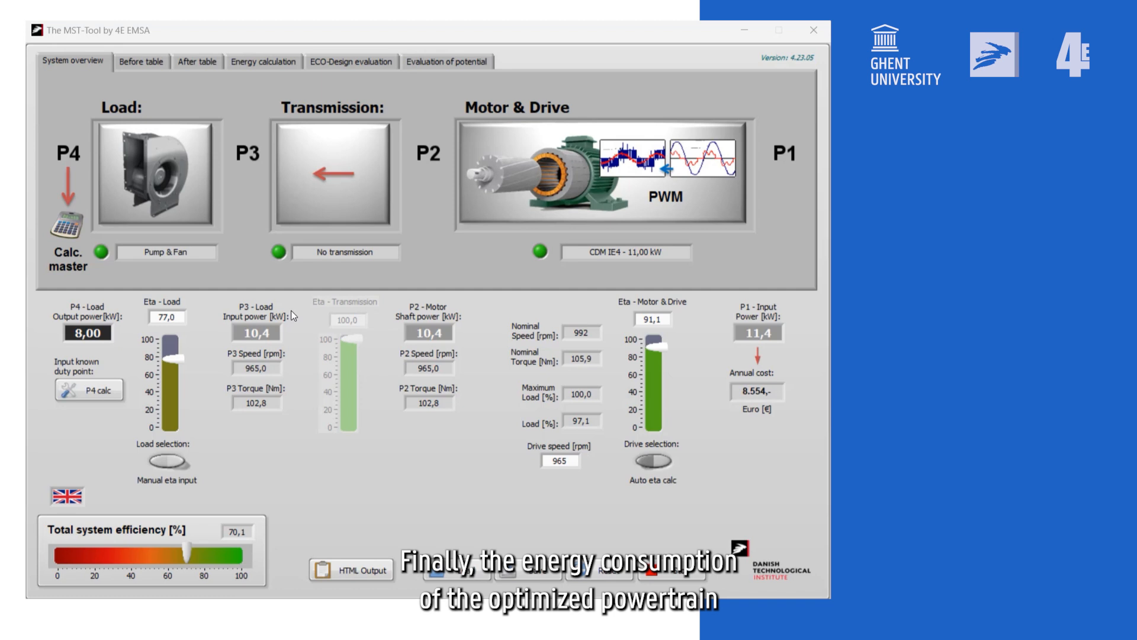
- Add a snapshot of the optimized system to the after table with 5000 annual running hours, and view the before/after energy calculation
{"action": "left_click", "coordinate": [193, 63]}
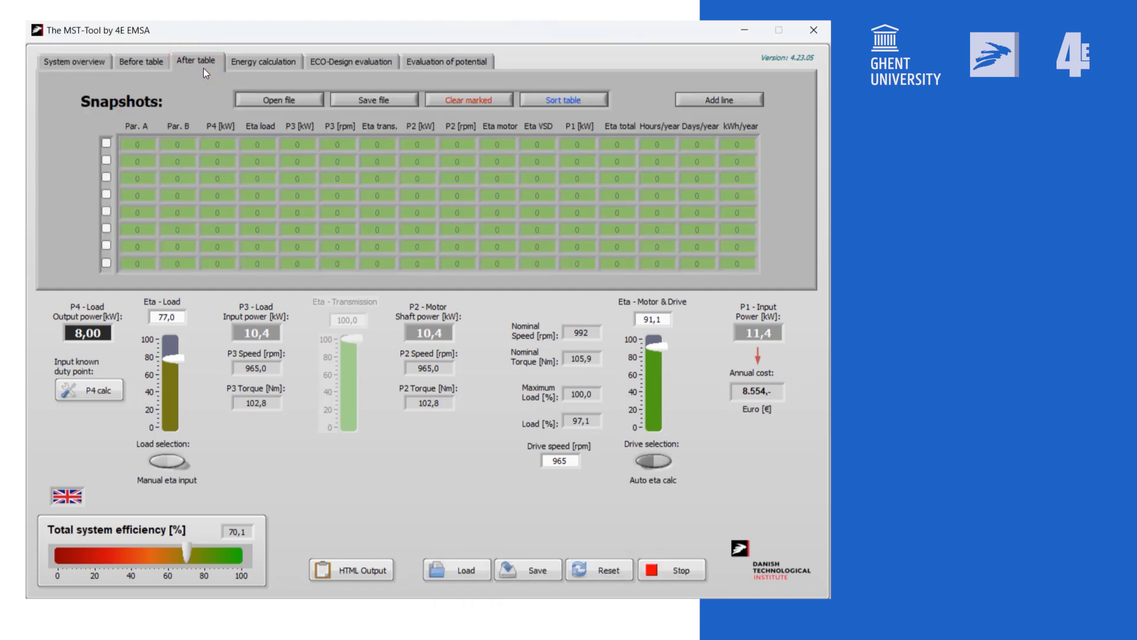
{"action": "left_click", "coordinate": [717, 108]}
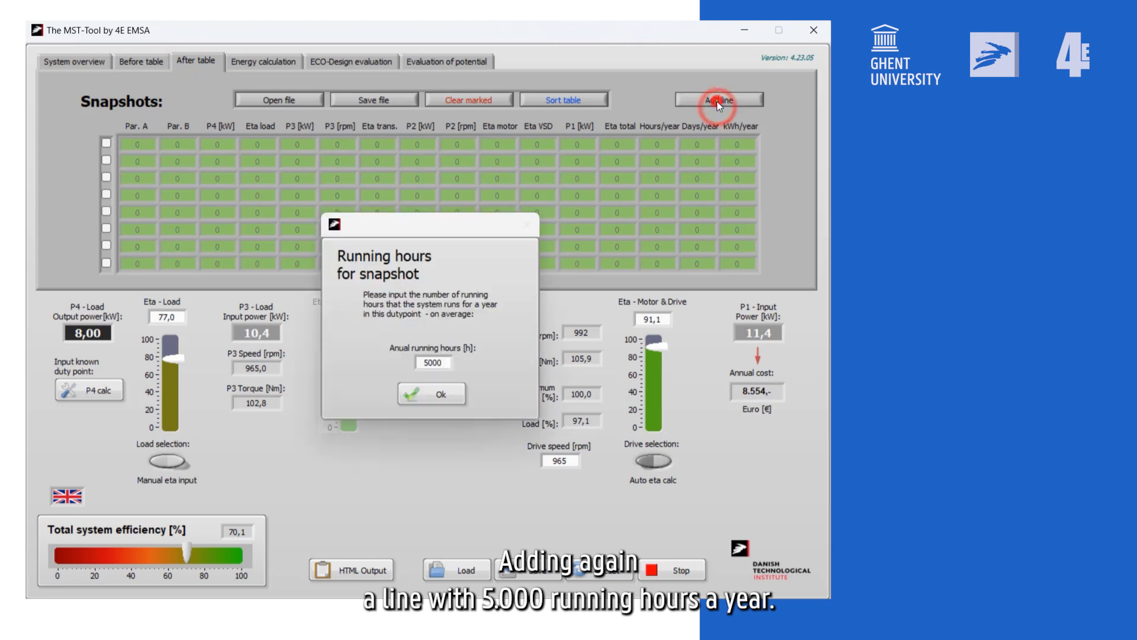
{"action": "left_click", "coordinate": [441, 395]}
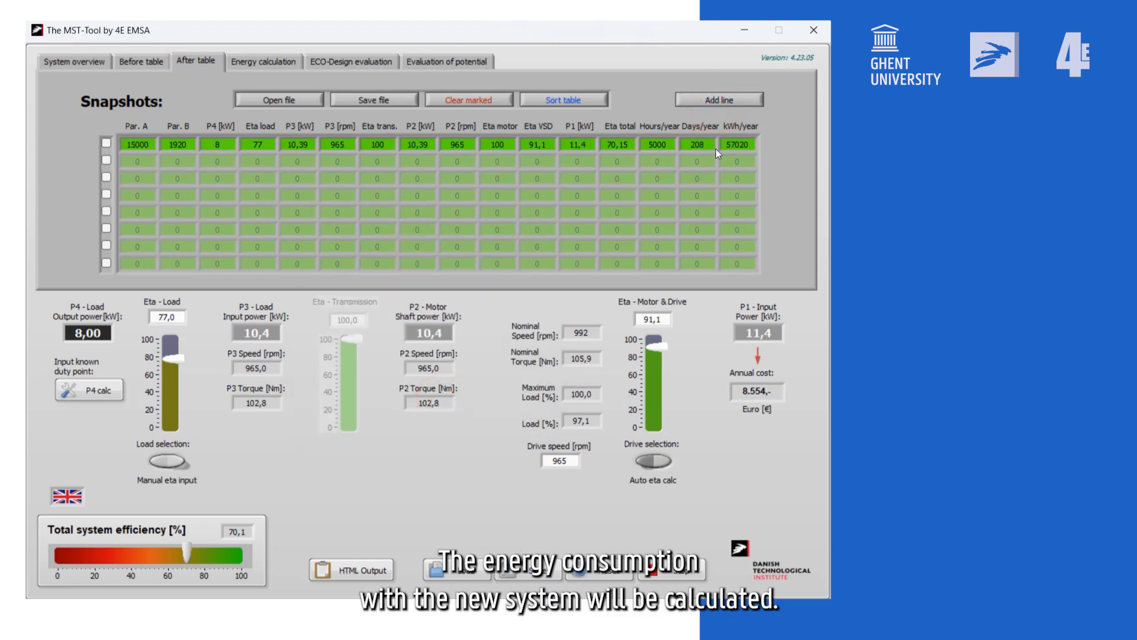
{"action": "left_click", "coordinate": [272, 62]}
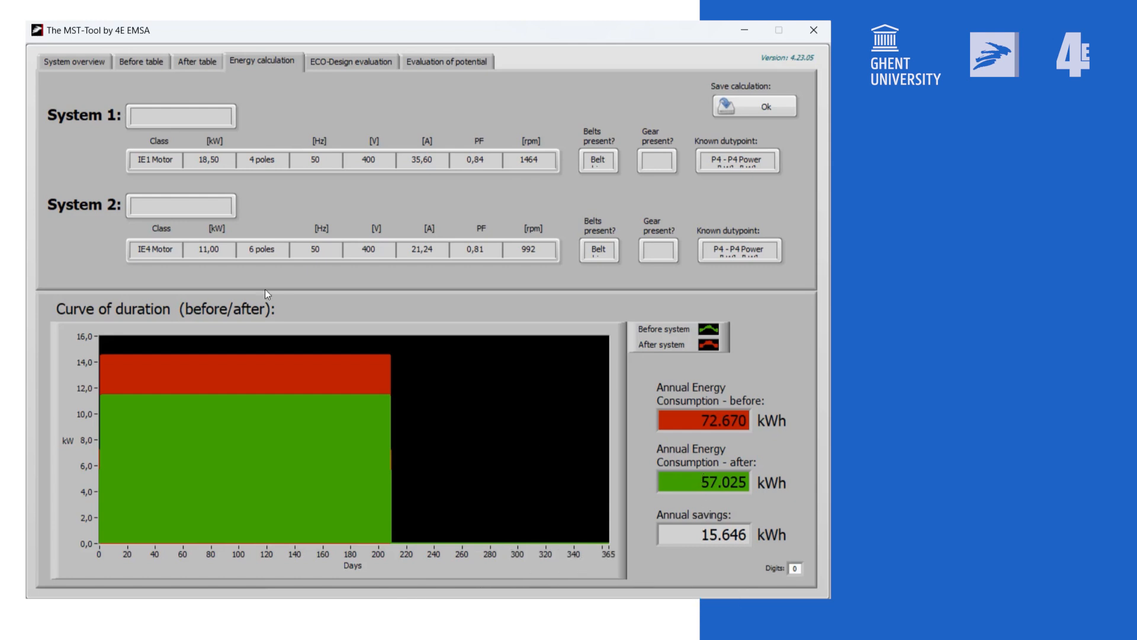
{"action": "left_click", "coordinate": [77, 63]}
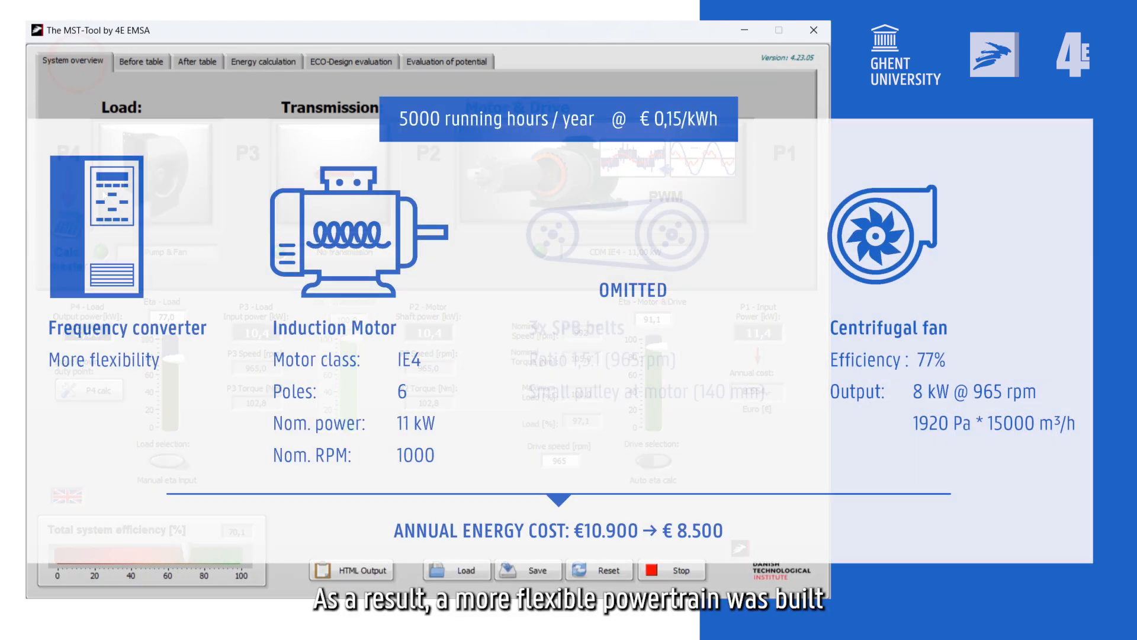